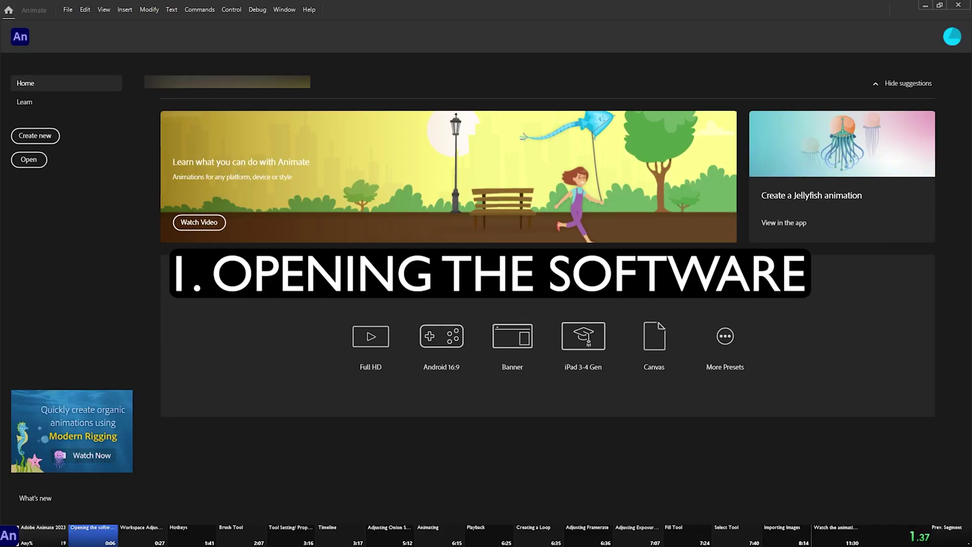
Create a new Full HD 1920×1080 document from the Home screen preset.
left_click(356, 348)
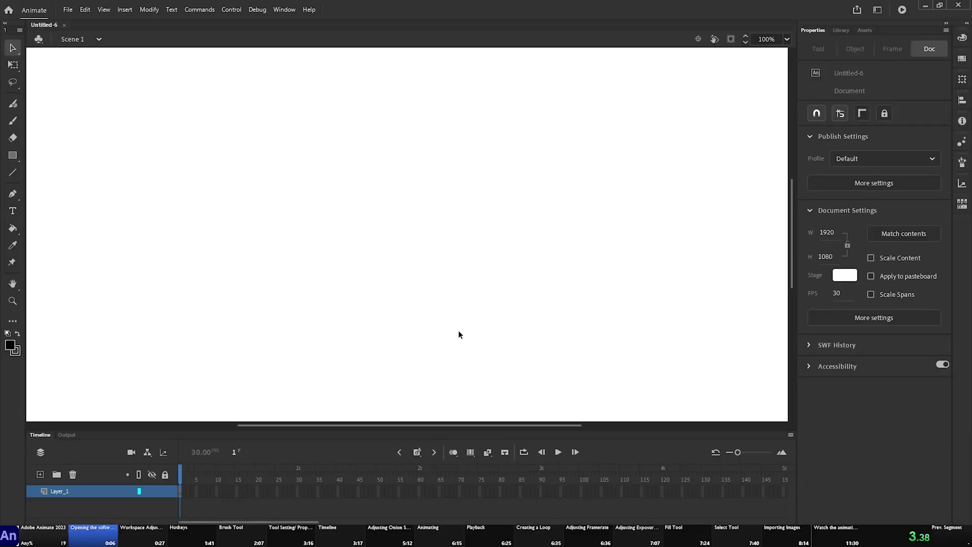
Add the Pencil from the extra-tools panel to the toolbar's brush tools and select it.
left_click(13, 320)
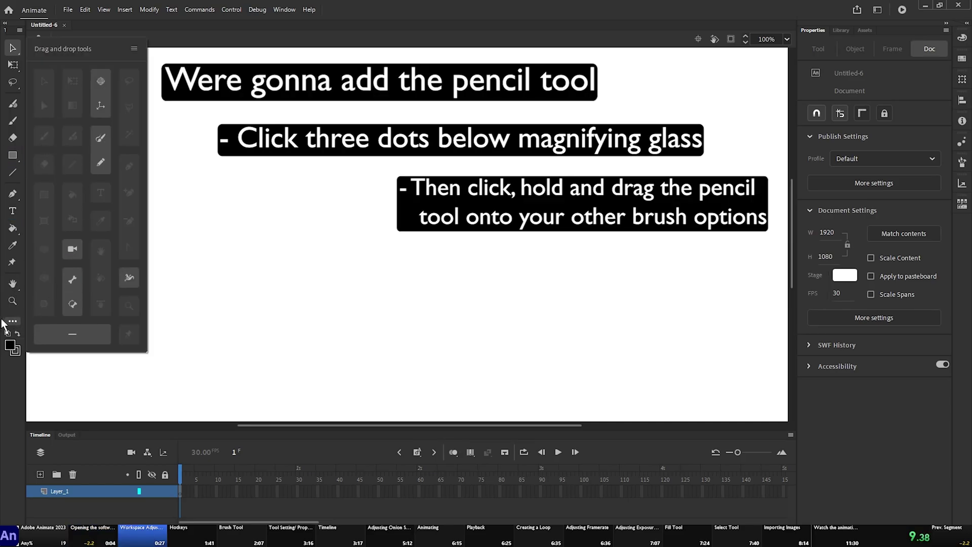
left_click_drag(100, 162, 11, 136)
left_click(12, 138)
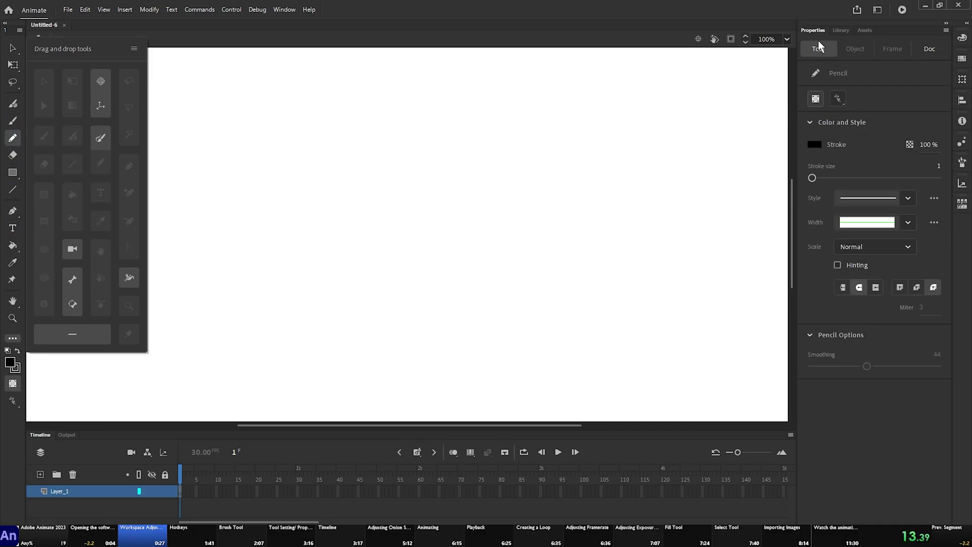
In Document properties set the stage colour to medium grey and the frame rate to 24 fps.
left_click(929, 49)
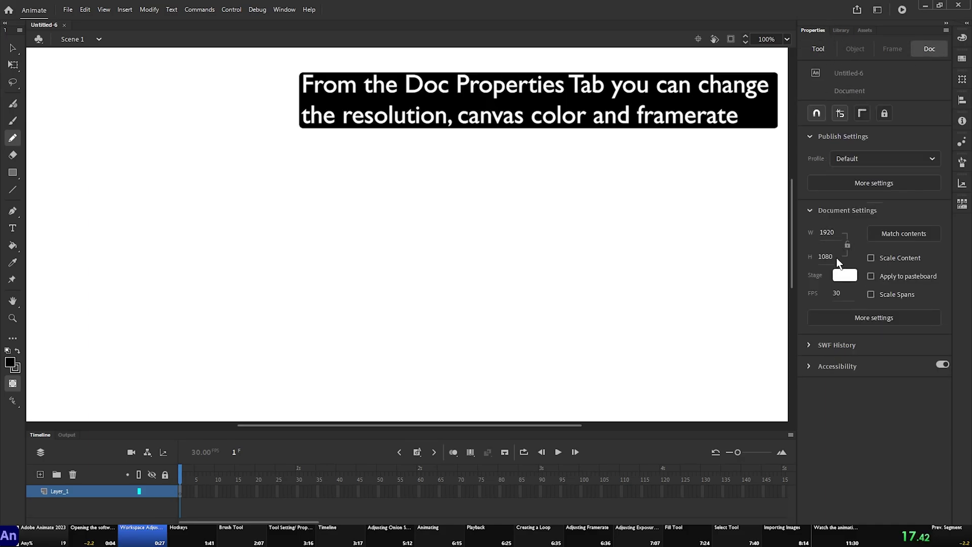
left_click(843, 281)
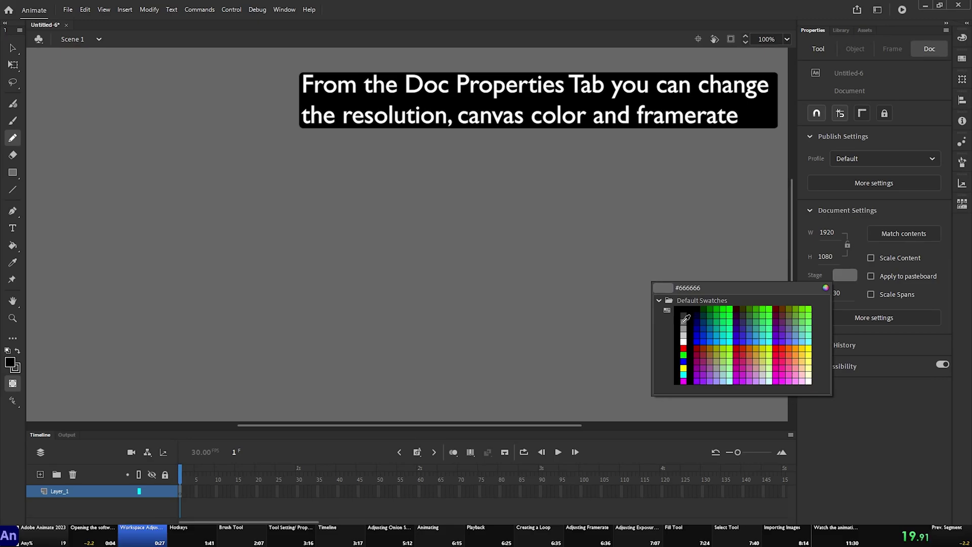
left_click(676, 342)
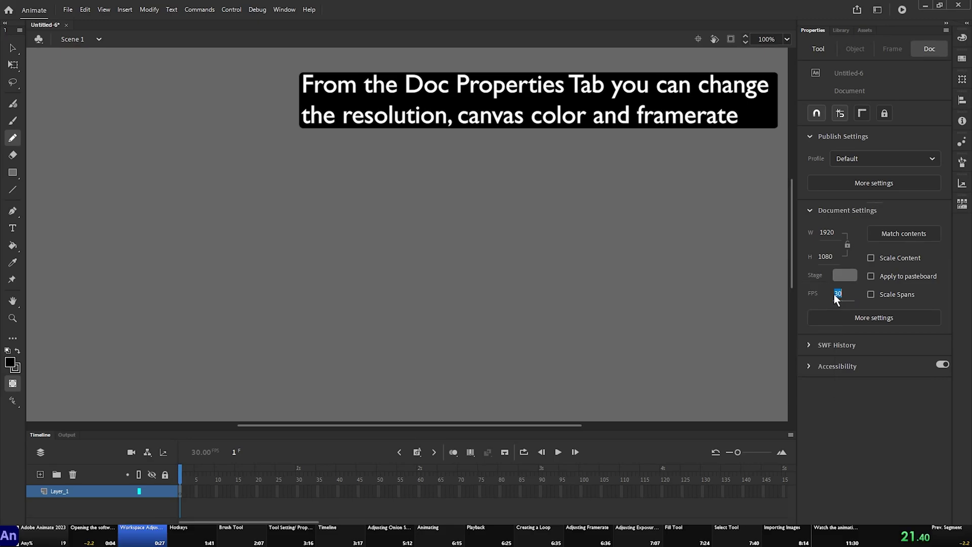
type("24")
key("Return")
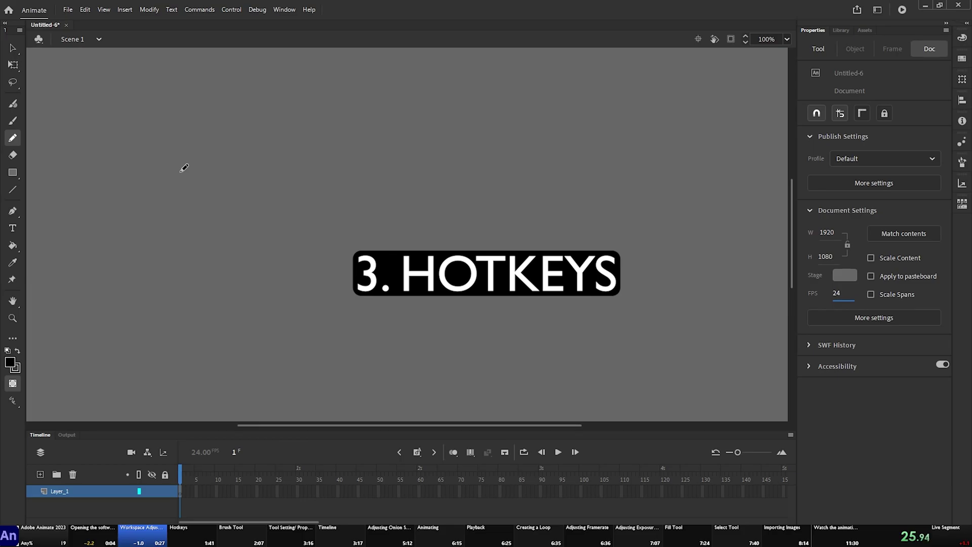
Bring up Edit > Keyboard Shortcuts and search for keyframe commands.
left_click(85, 10)
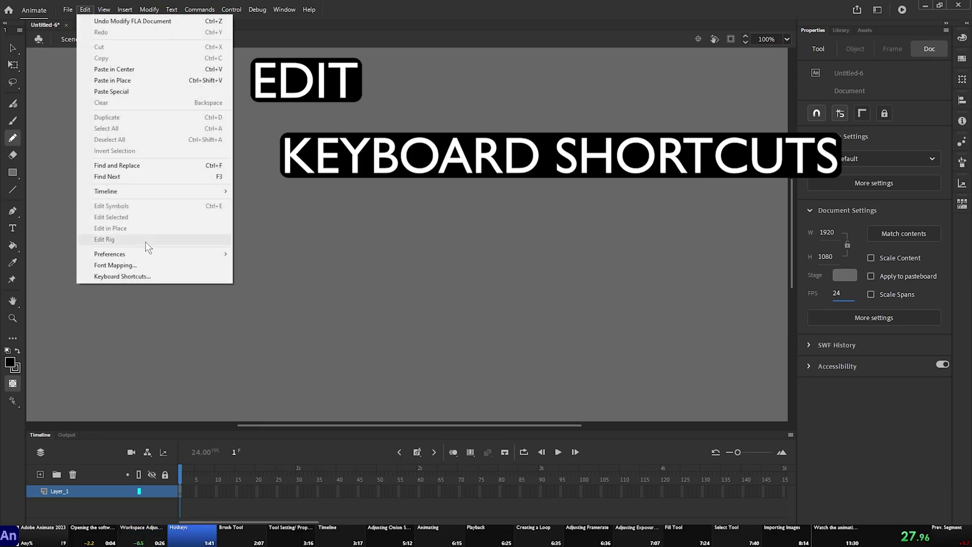
left_click(140, 276)
type("O")
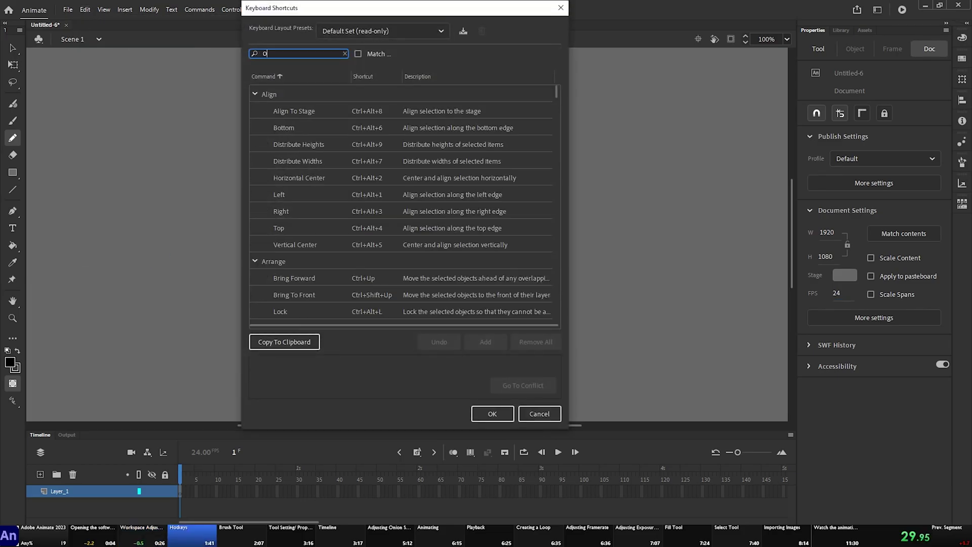
type("nion")
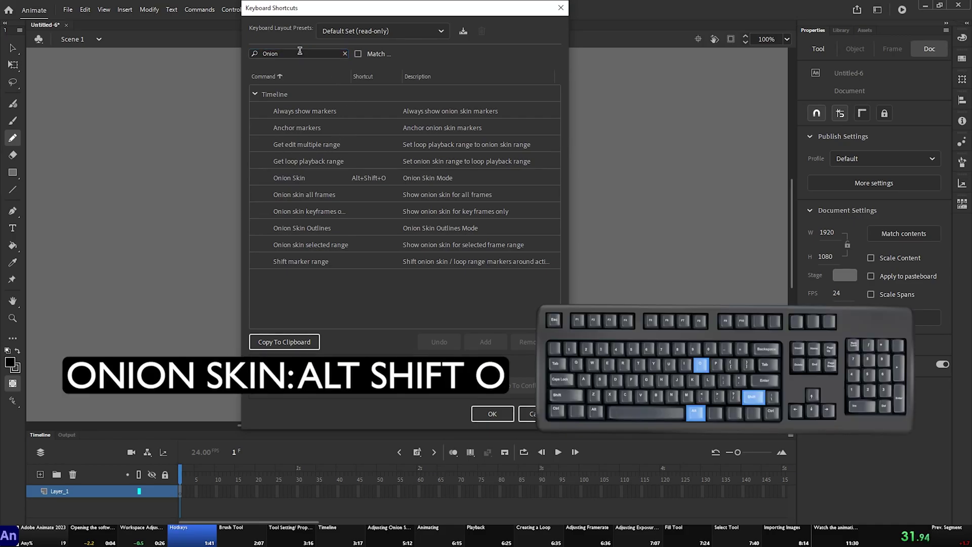
key("ctrl+a")
type("D")
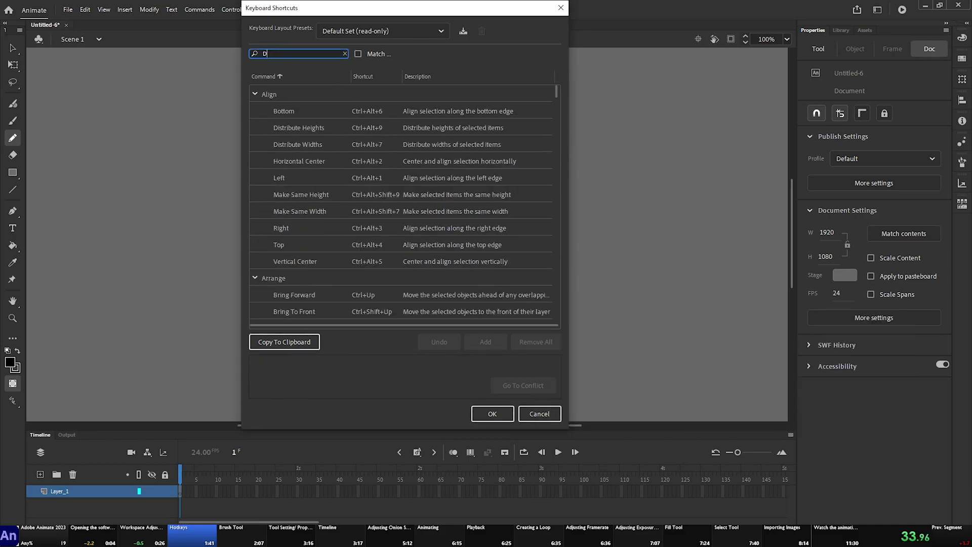
key("BackSpace")
type("keyfr")
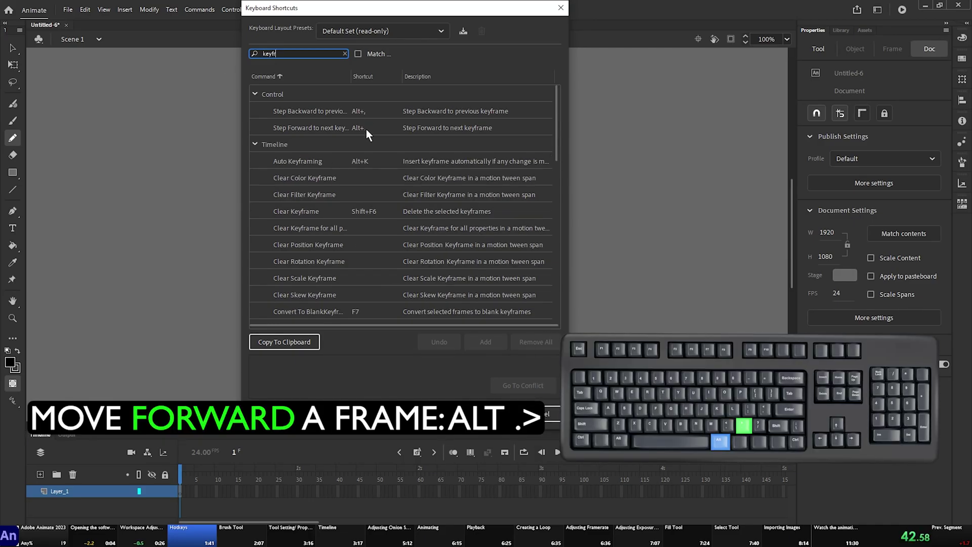
scroll(353, 164, "down", 1)
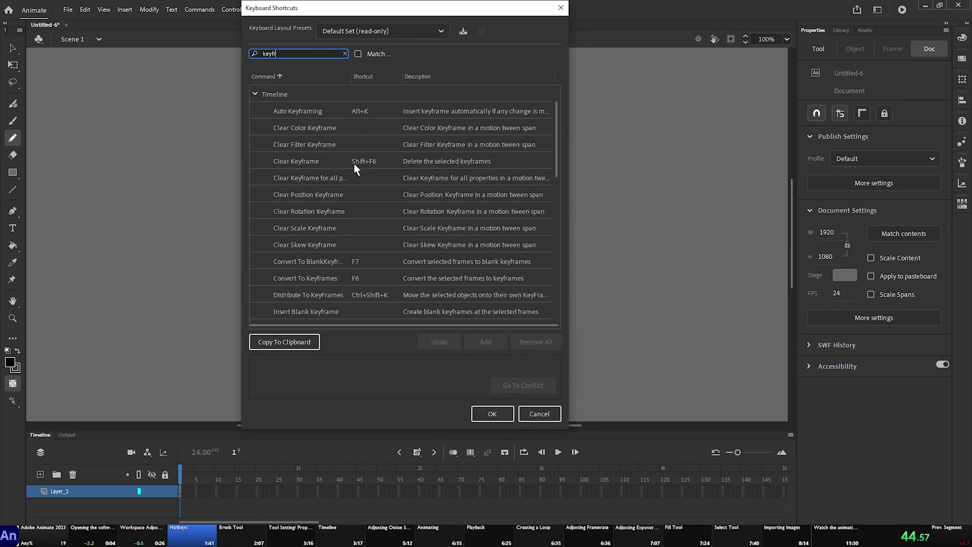
scroll(362, 261, "down", 1)
Assign Alt+/ as the shortcut for Insert Blank Keyframe.
left_click(360, 265)
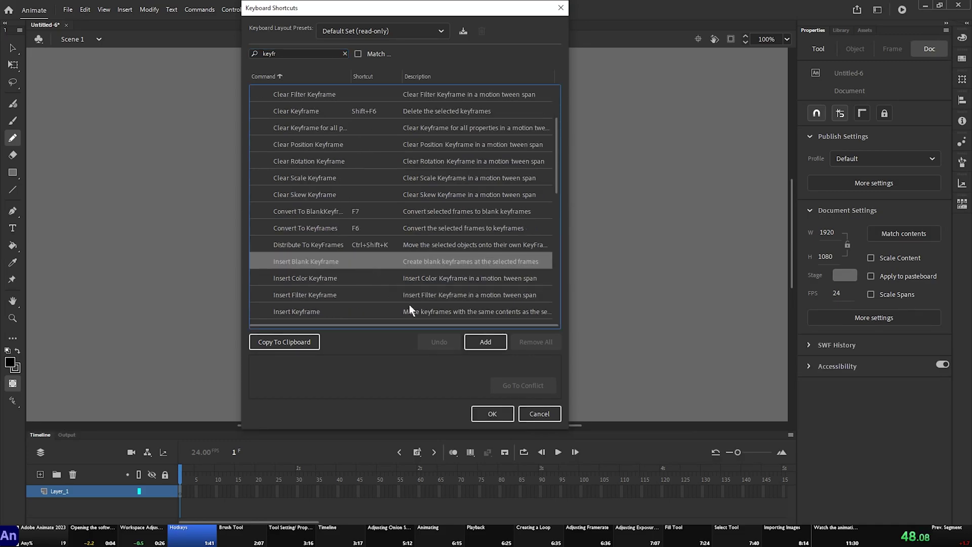
left_click(485, 341)
key("alt+slash")
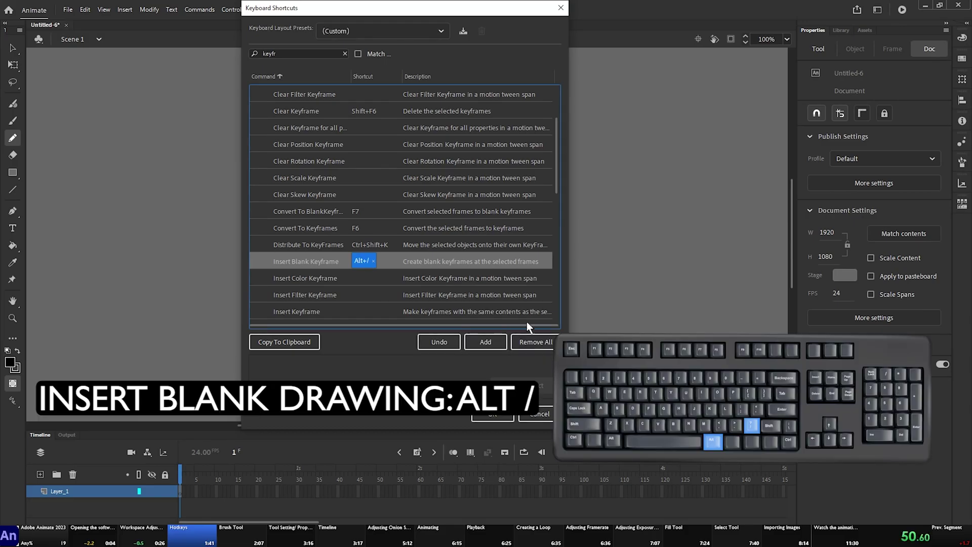
Give Insert Frame an extra shortcut on the numpad + key.
left_click(310, 51)
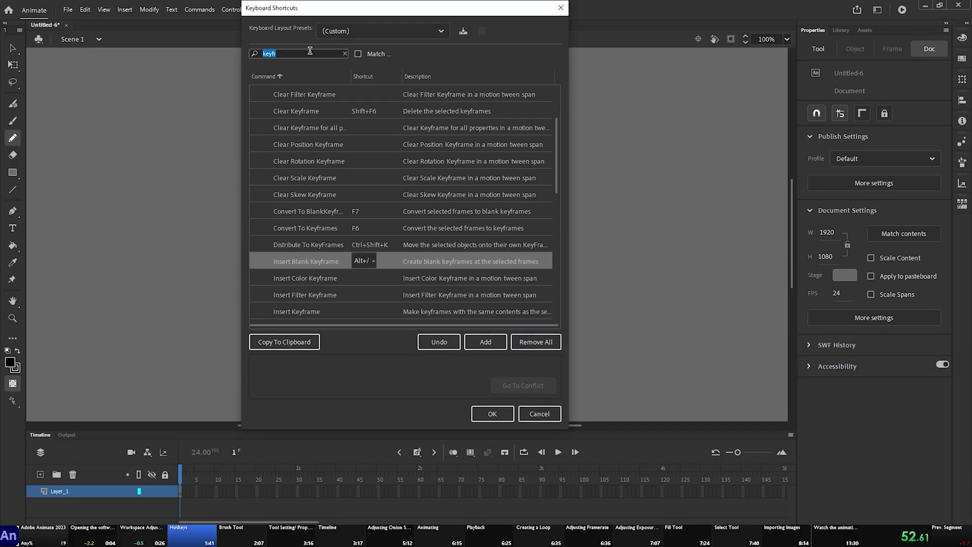
type("Insert")
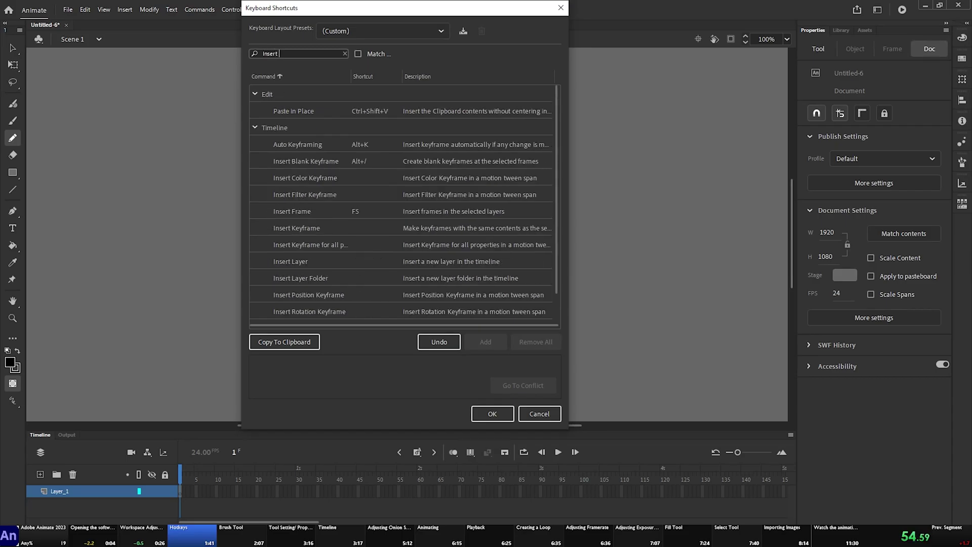
type(" fram")
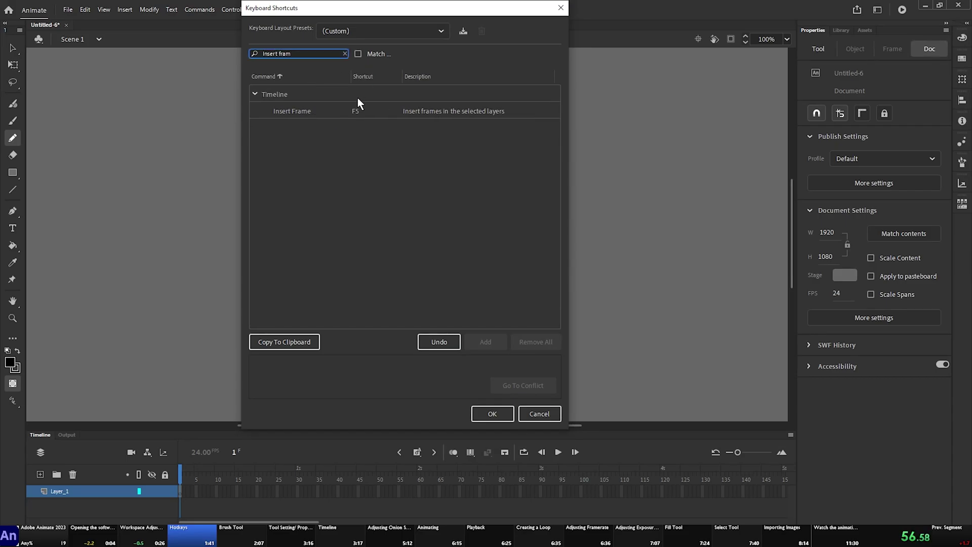
left_click(387, 113)
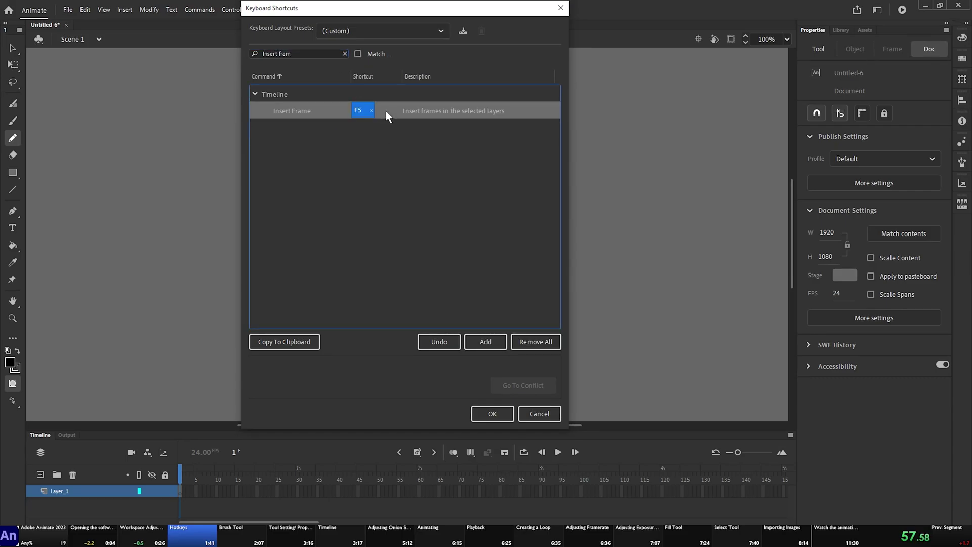
left_click(489, 348)
key("KP_Add")
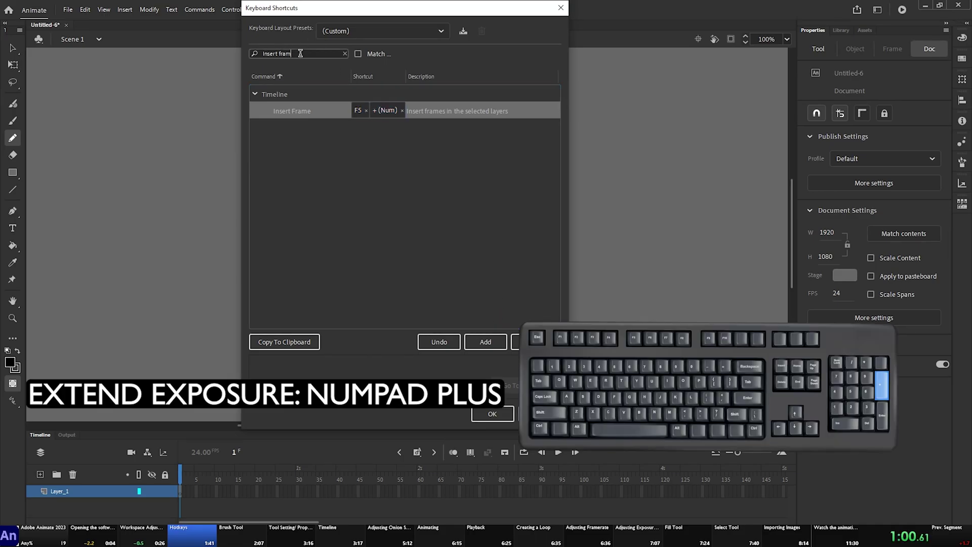
Give Remove Frames an extra shortcut on the numpad − key.
left_click_drag(300, 54, 261, 54)
type("Remo")
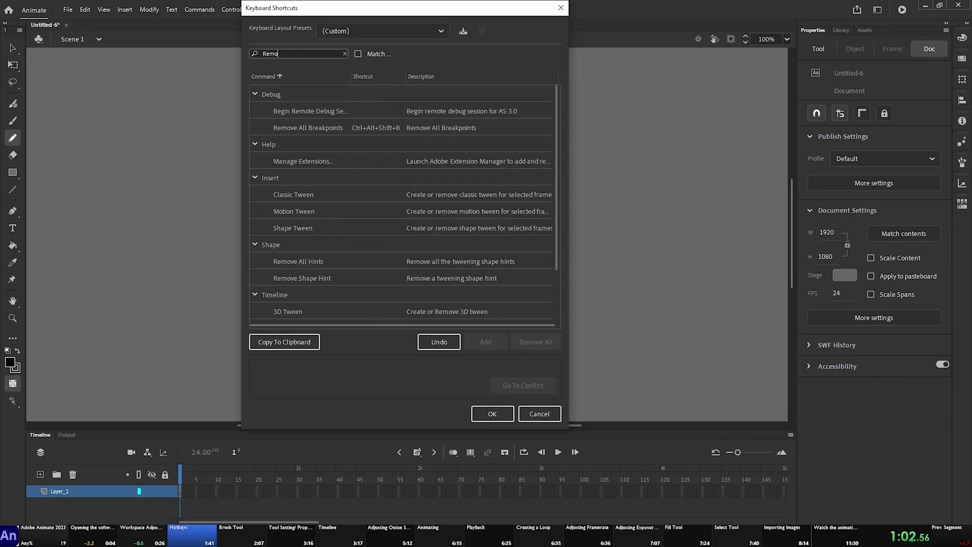
type("ve fr")
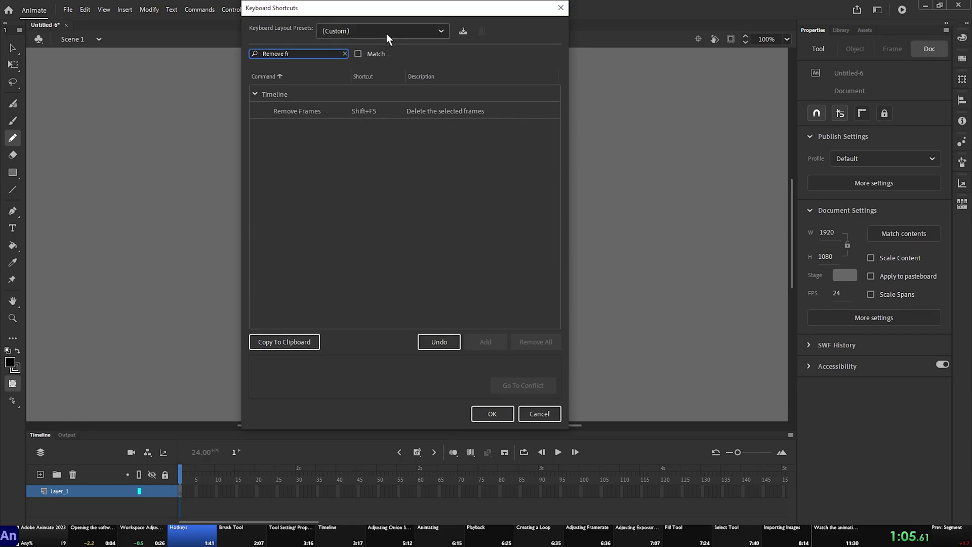
left_click(398, 113)
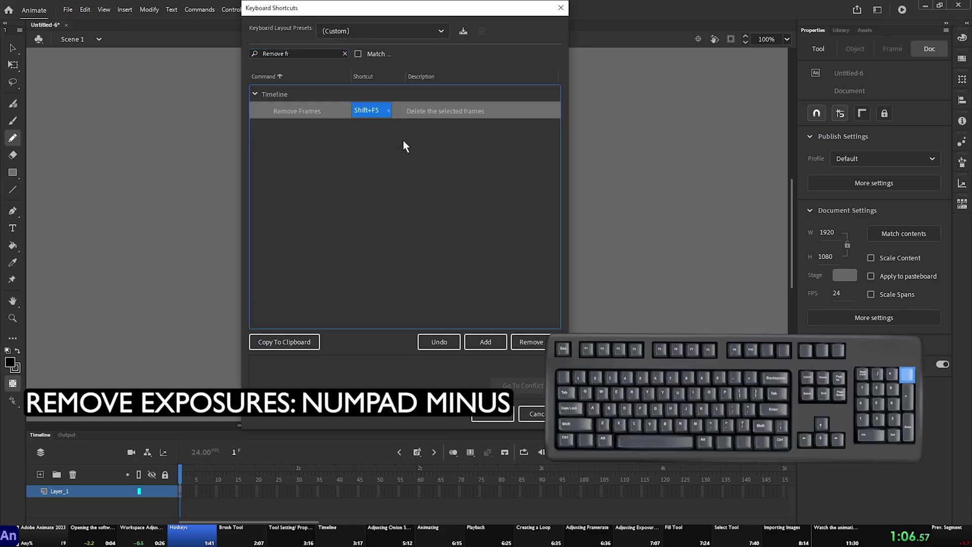
left_click(485, 343)
key("KP_Subtract")
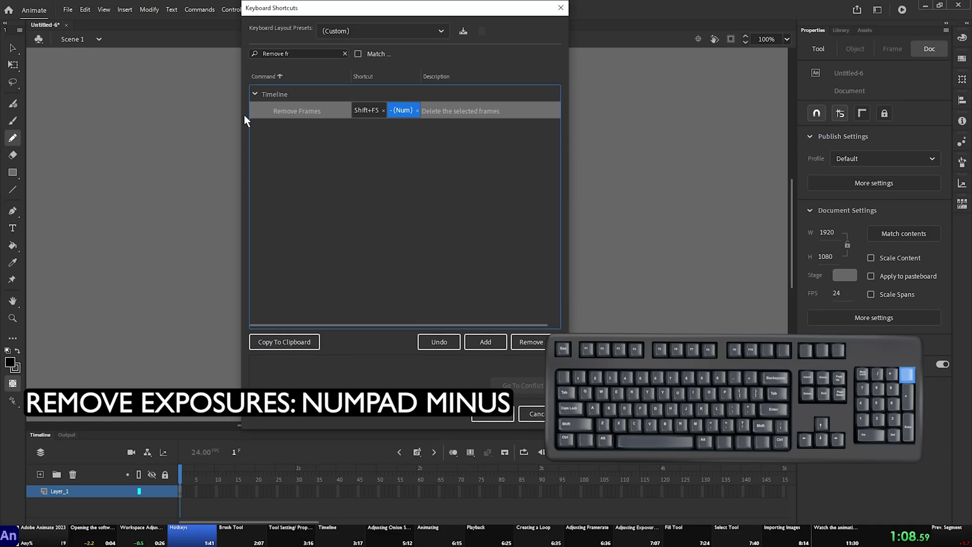
Assign Alt+N to Insert Layer and confirm the shortcut changes with OK.
left_click(298, 55)
type("i")
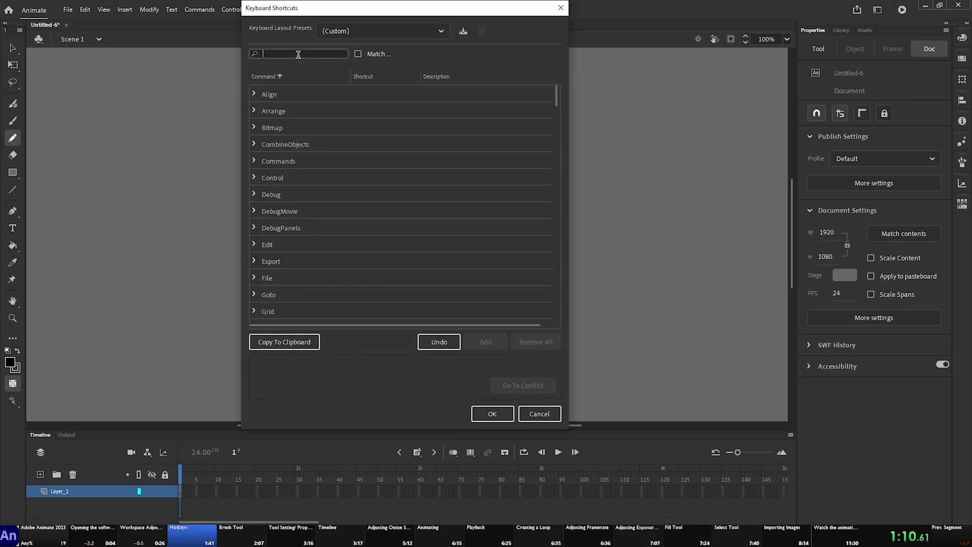
type("nsert la")
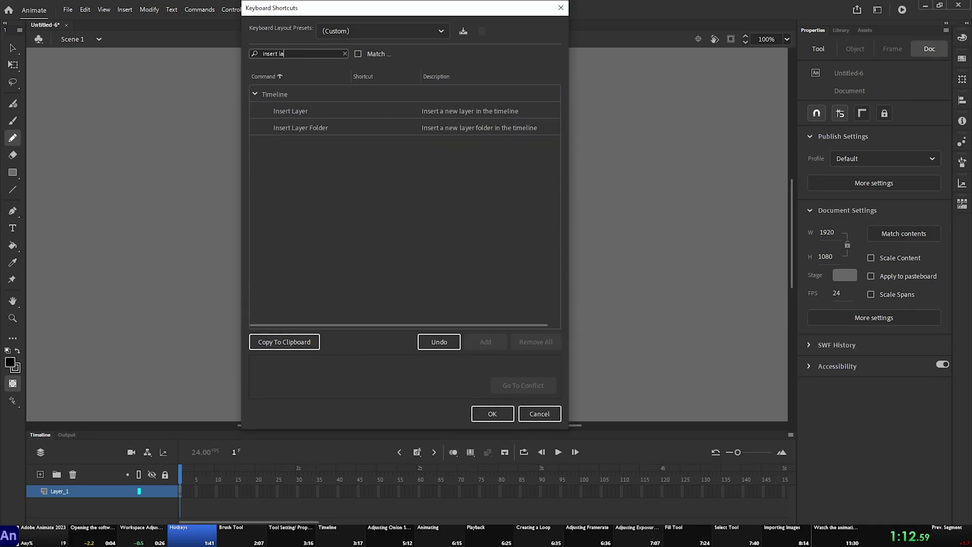
left_click(407, 112)
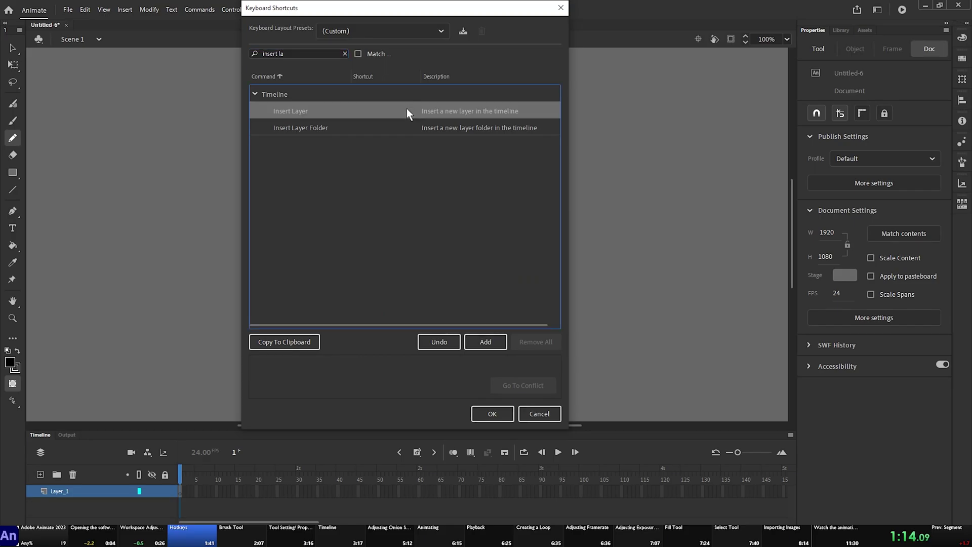
left_click(496, 345)
key("alt+n")
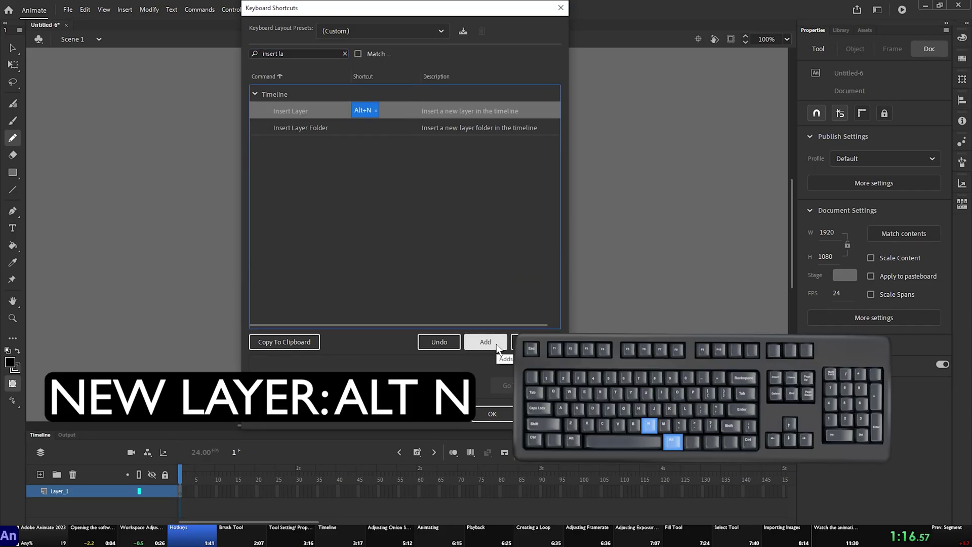
left_click(490, 413)
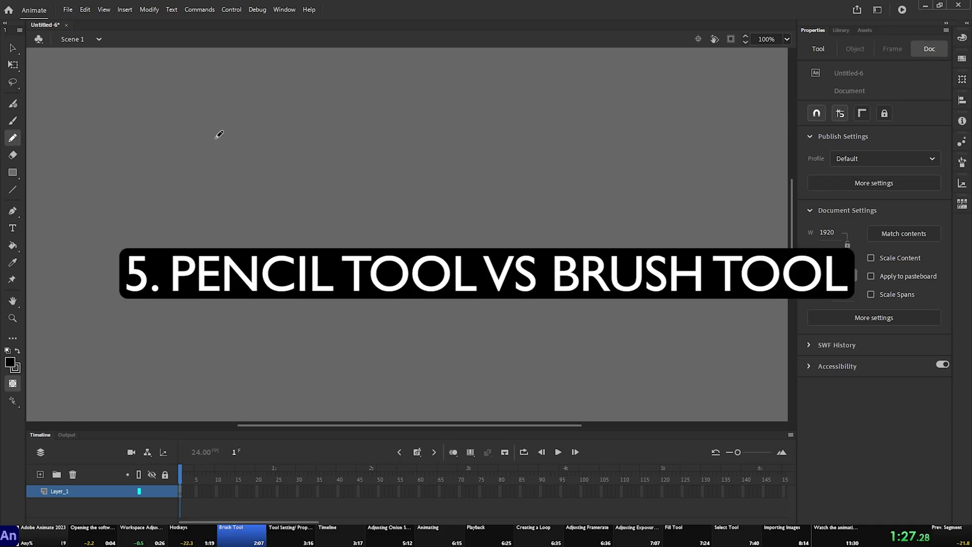
left_click_drag(211, 91, 245, 369)
left_click(11, 105)
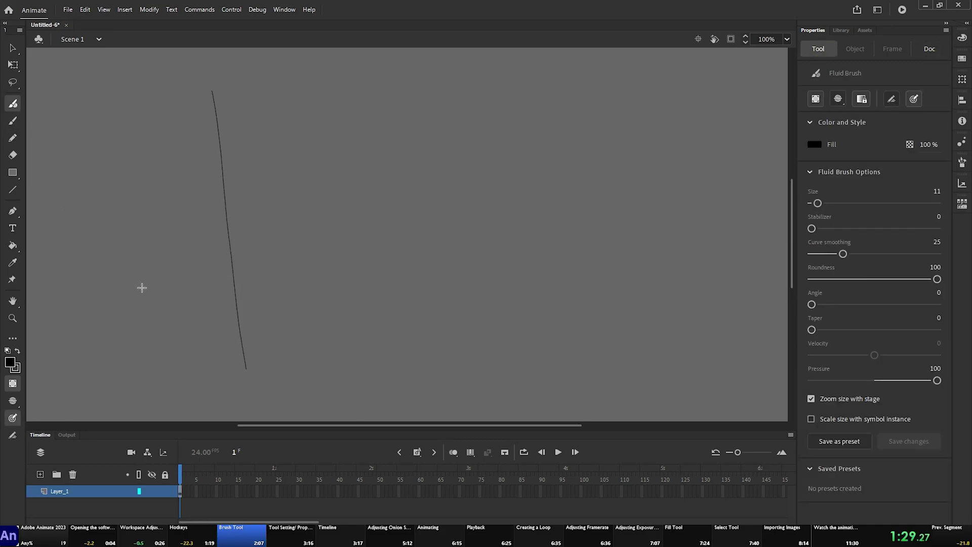
left_click(12, 384)
left_click_drag(448, 76, 462, 376)
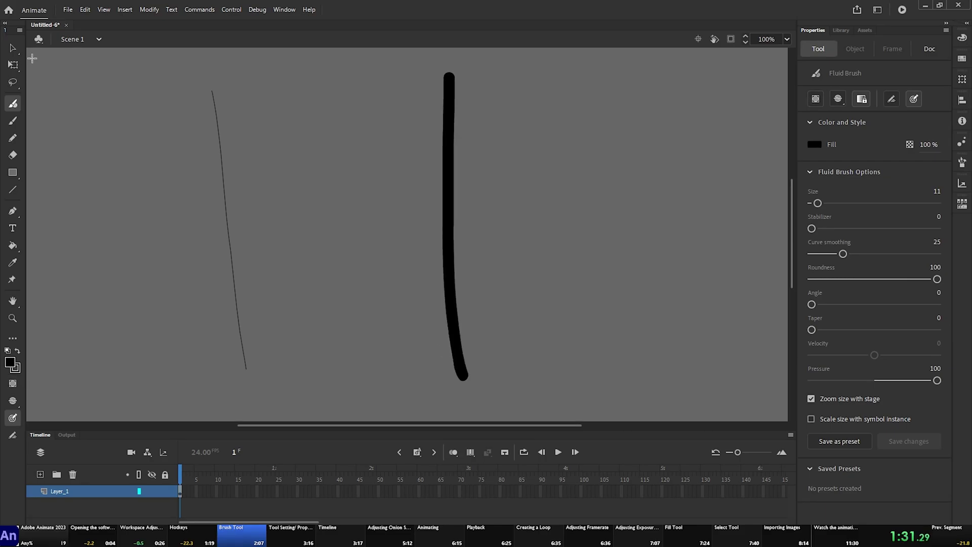
left_click(12, 47)
mouse_move(223, 181)
left_mouse_down()
mouse_move(163, 177)
mouse_move(87, 232)
left_mouse_up()
left_click_drag(445, 163, 276, 212)
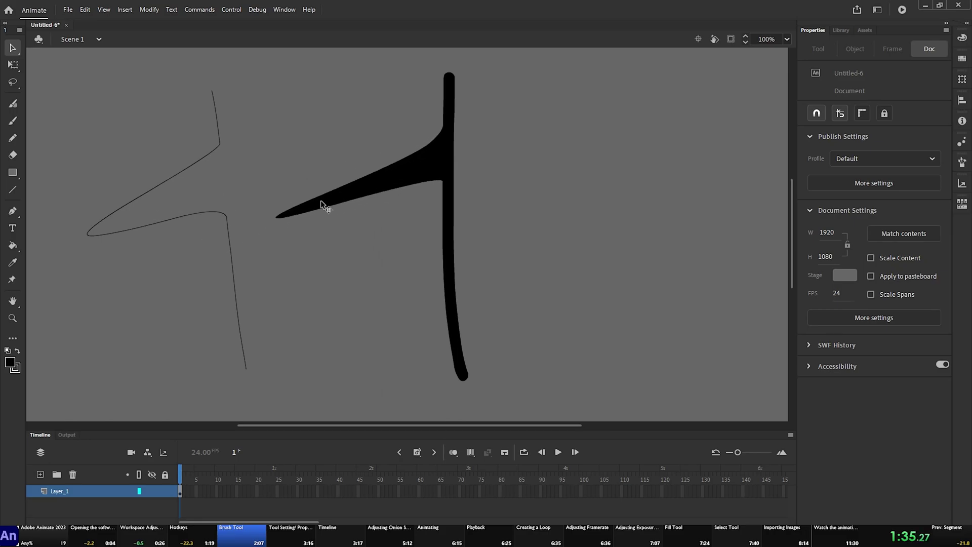
key("ctrl+z")
key("ctrl+z")
key("ctrl+z")
key("ctrl+z")
key("ctrl+z")
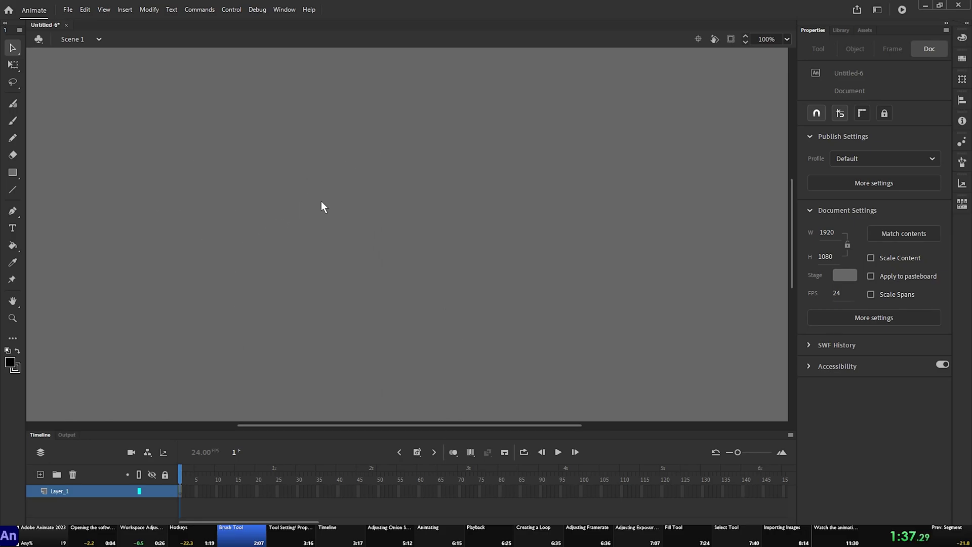
Enable Object Drawing mode for the Fluid Brush, test moving a stroke as one object, then undo to an empty stage.
left_click(12, 105)
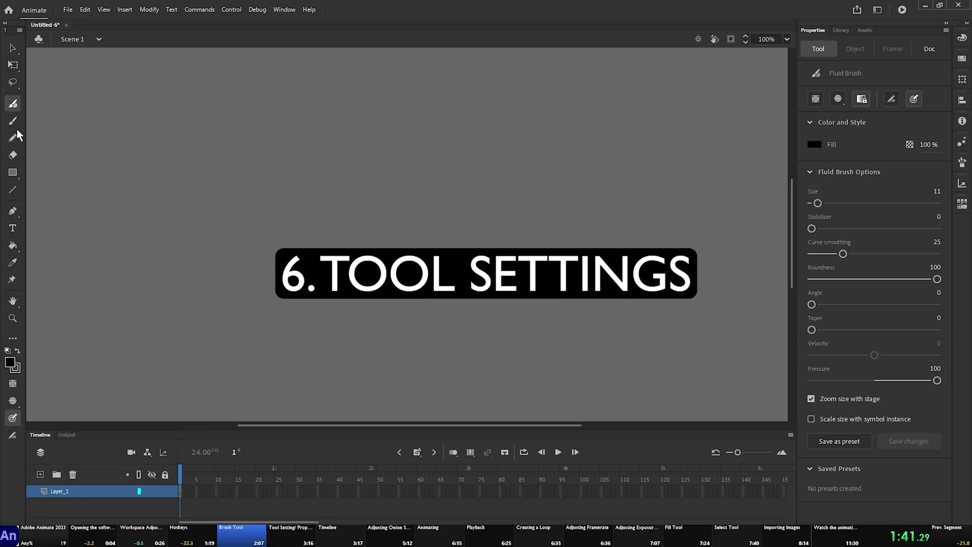
left_click(816, 98)
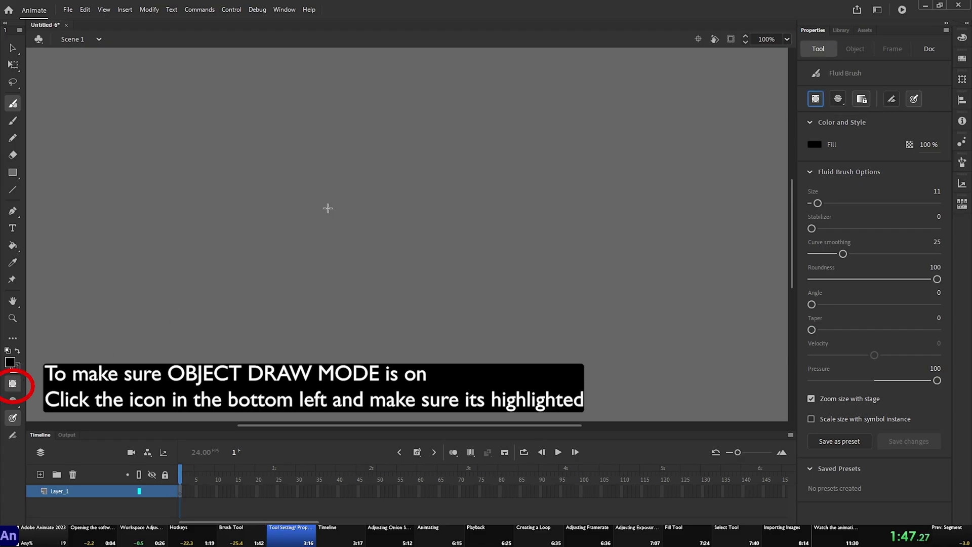
left_click_drag(335, 189, 312, 308)
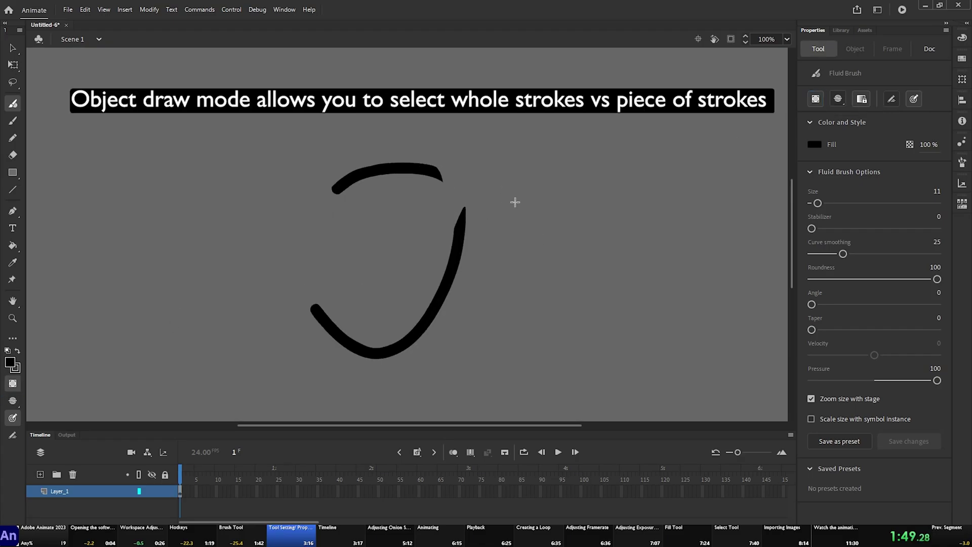
mouse_move(459, 197)
left_mouse_down()
mouse_move(473, 292)
mouse_move(404, 157)
mouse_move(414, 129)
left_mouse_up()
key("ctrl+z")
key("ctrl+z")
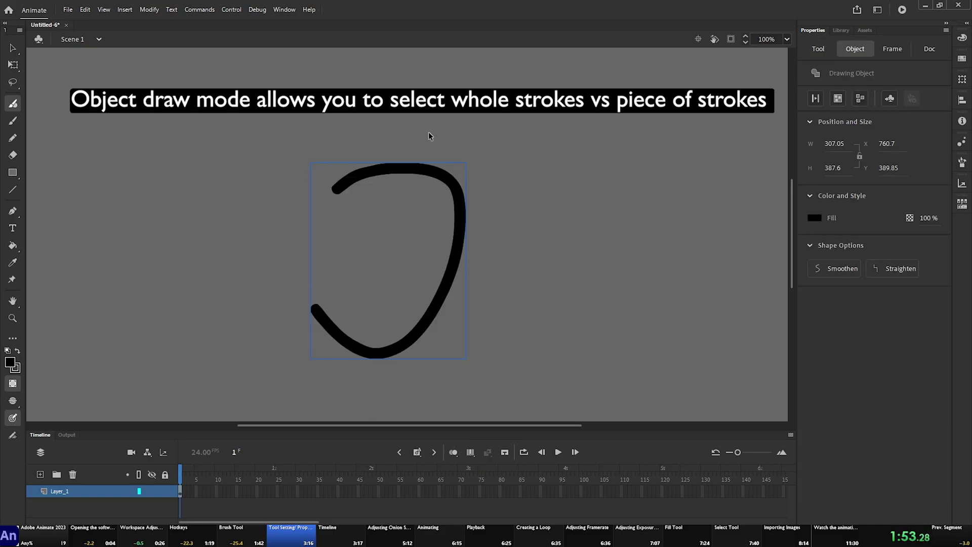
key("ctrl+z")
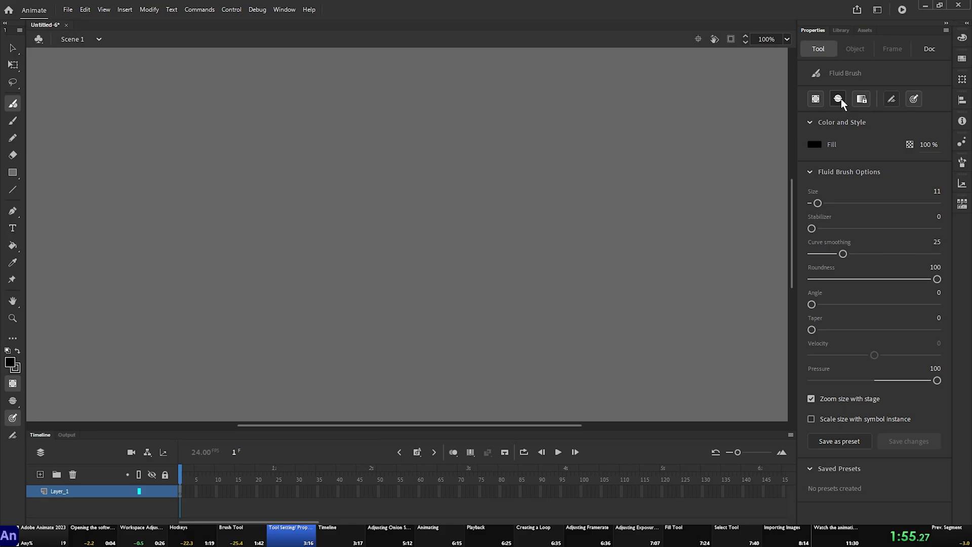
Review the Brush Mode options and switch on pressure sensitivity for the Fluid Brush.
left_click(841, 101)
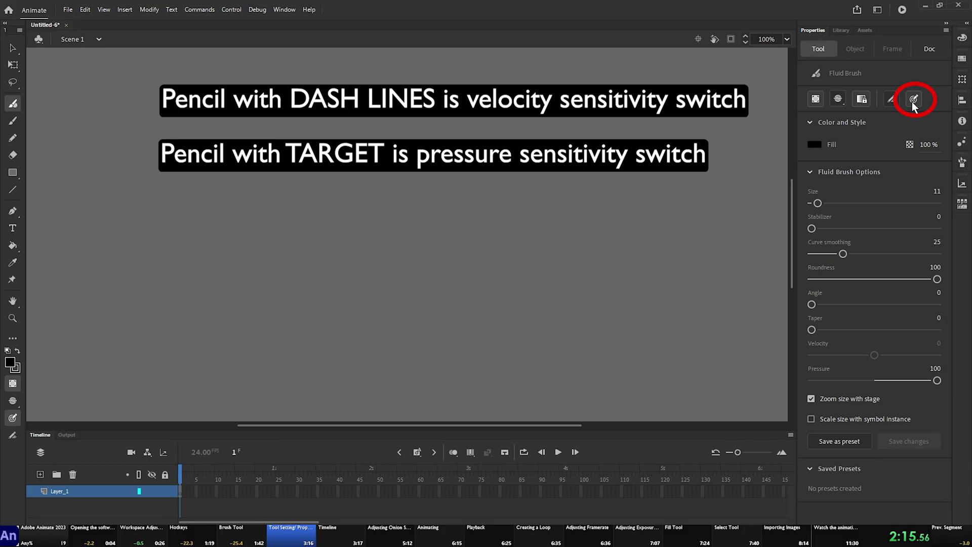
left_click(912, 102)
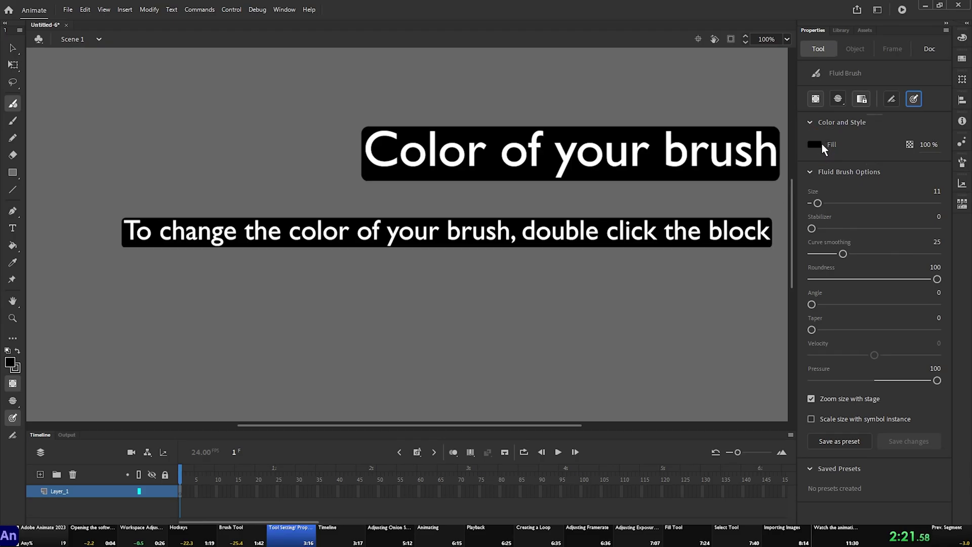
mouse_move(928, 144)
left_mouse_down()
mouse_move(885, 155)
mouse_move(934, 156)
left_mouse_up()
left_click_drag(561, 119, 564, 160)
key("ctrl+z")
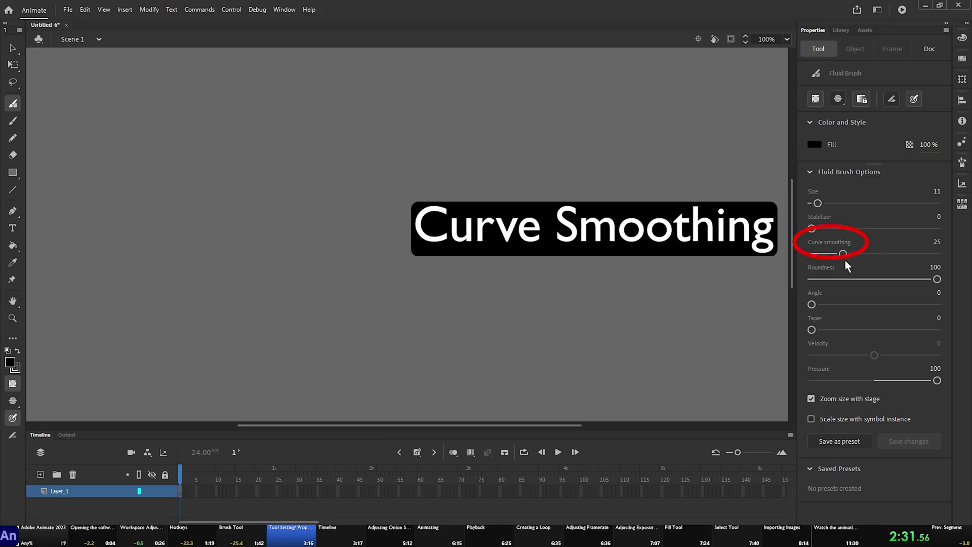
left_click_drag(555, 127, 364, 253)
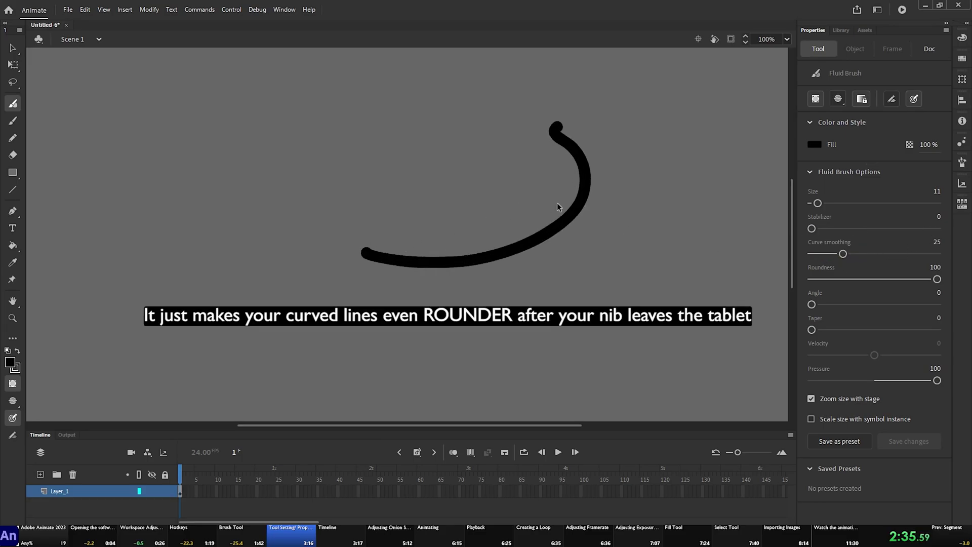
key("ctrl+z")
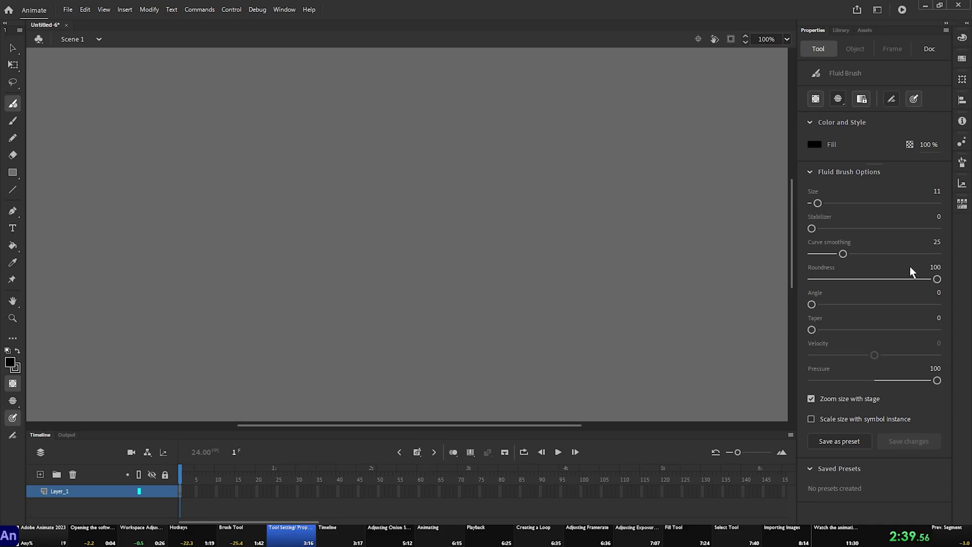
left_click_drag(938, 279, 811, 279)
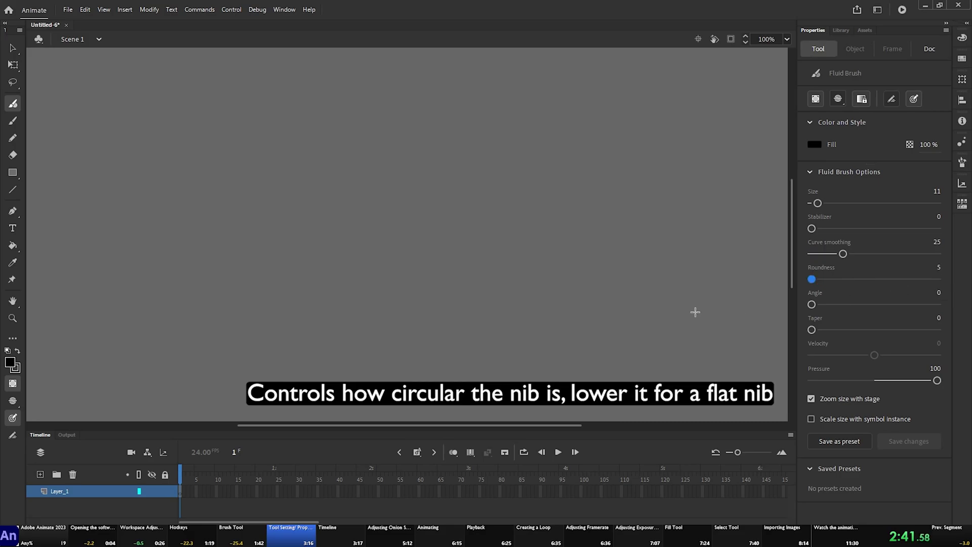
left_click_drag(378, 241, 613, 335)
key("ctrl+z")
left_click_drag(810, 279, 911, 279)
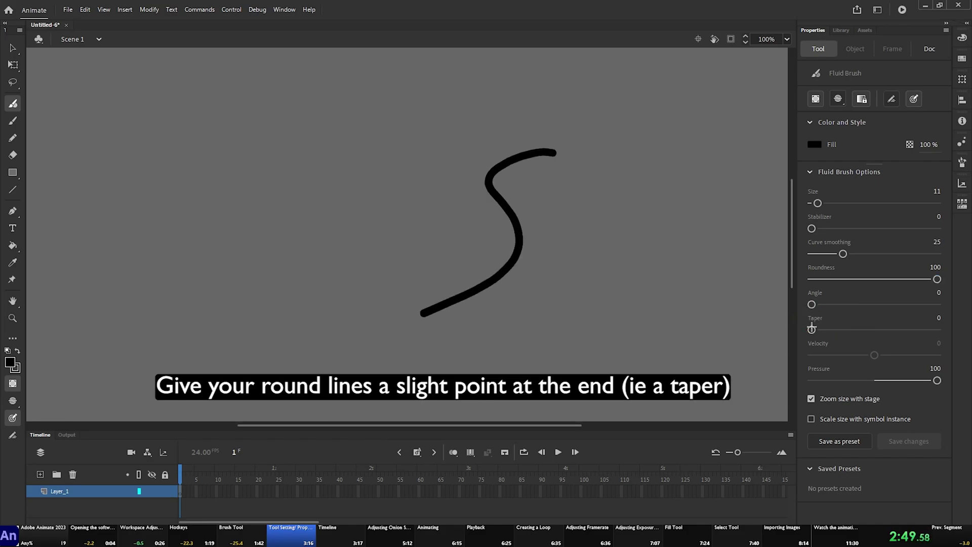
left_click_drag(811, 328, 820, 330)
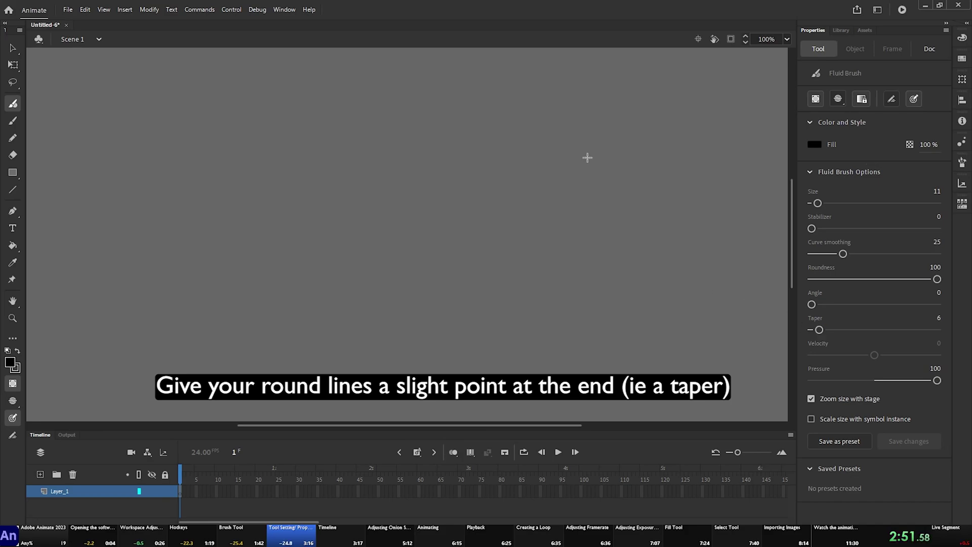
left_click_drag(582, 152, 383, 317)
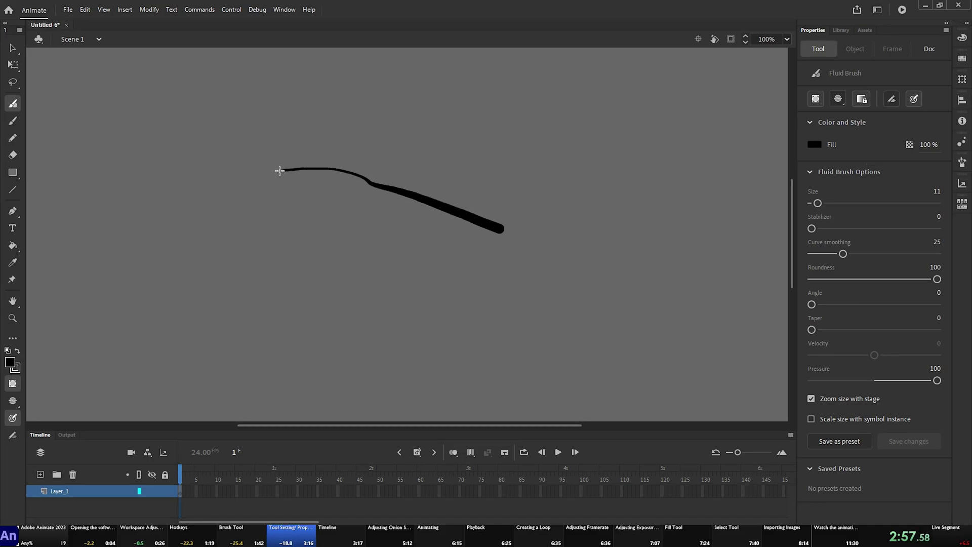
left_click_drag(282, 169, 693, 176)
key("ctrl+z")
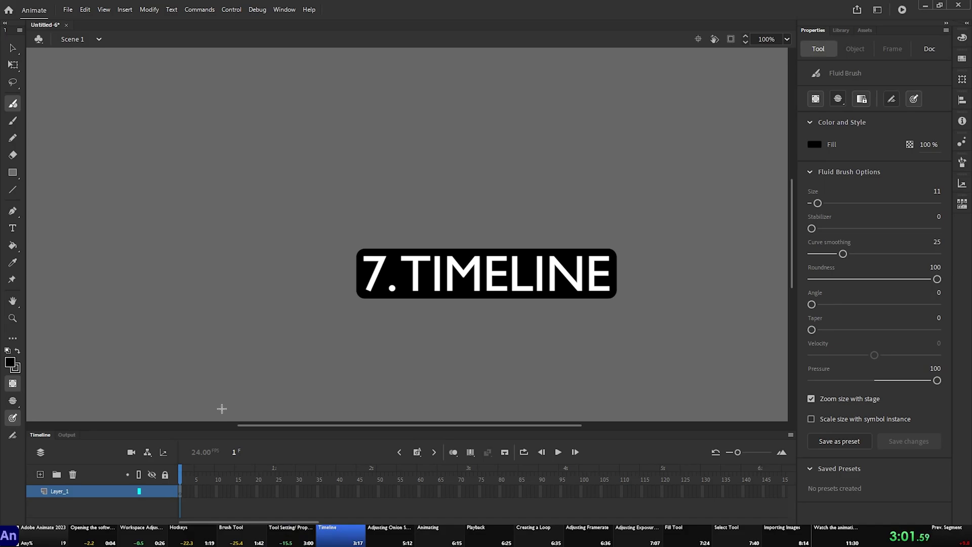
Tour the timeline's active-layer view, current-frame field, keyframe insertion options and next-keyframe button.
left_click(41, 453)
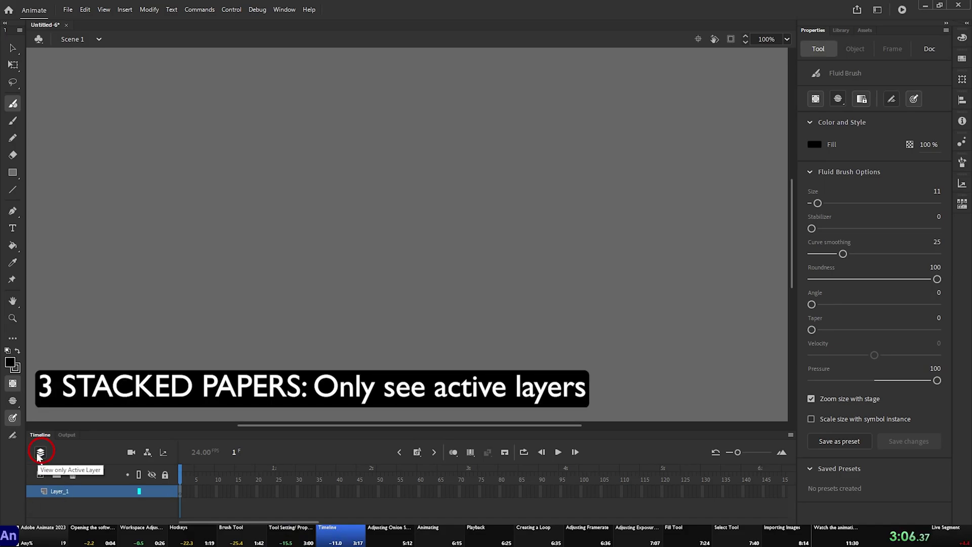
left_click(36, 452)
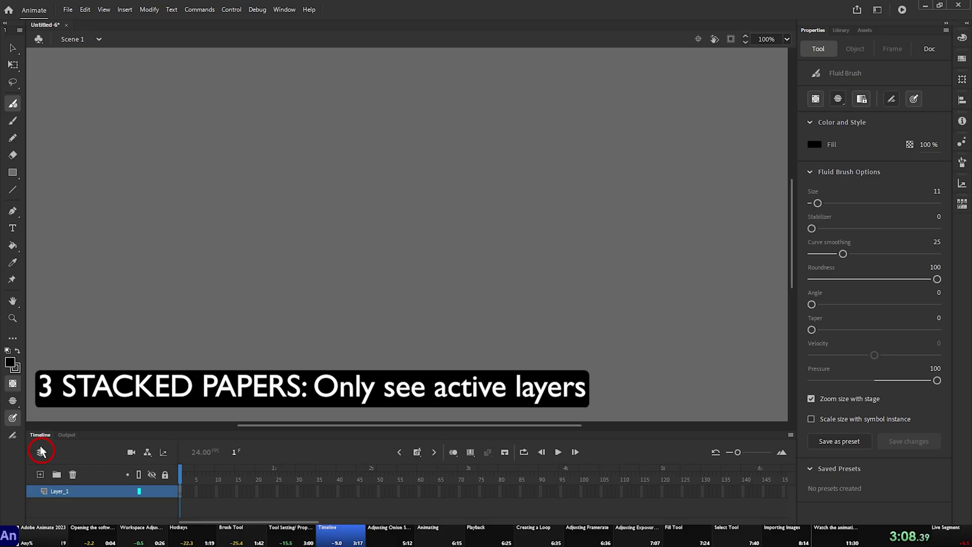
left_click(40, 453)
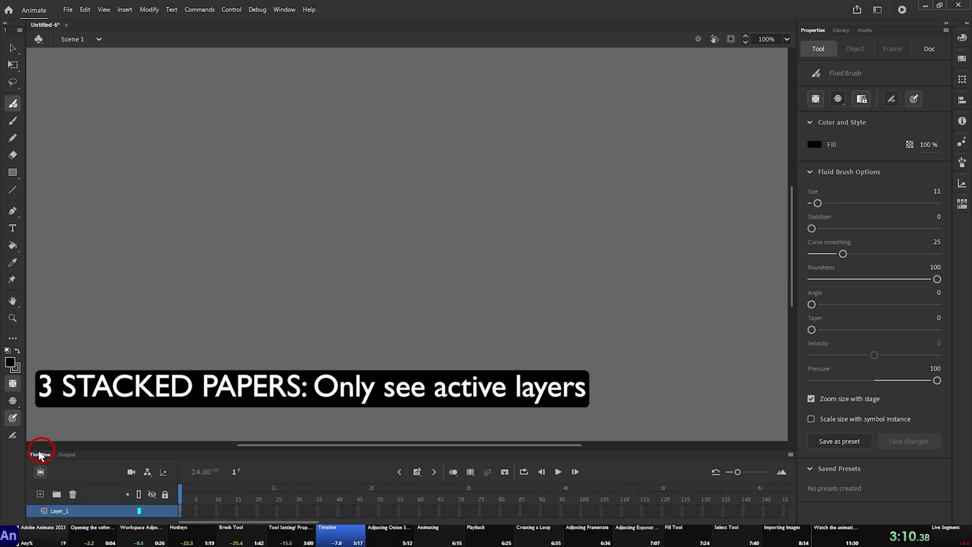
left_click(40, 452)
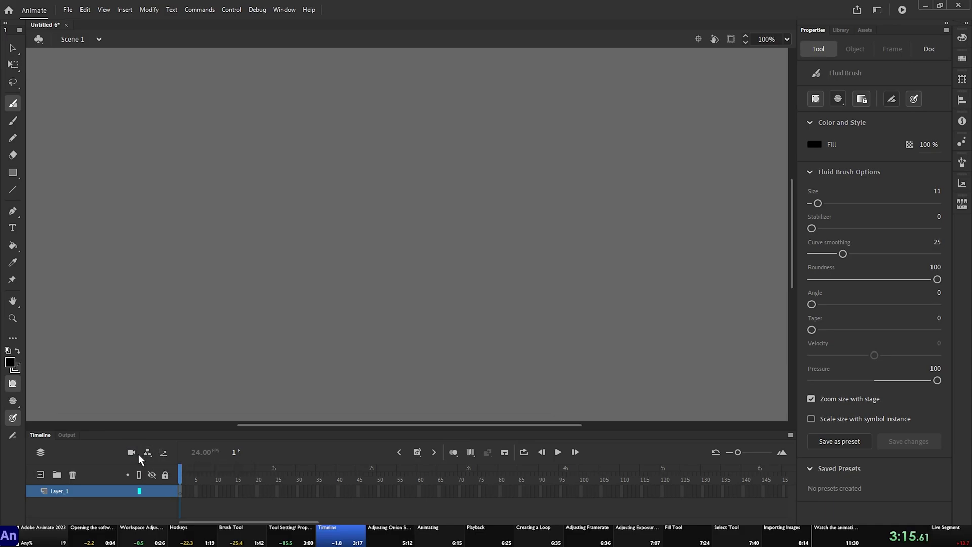
left_click(234, 452)
left_click(415, 452)
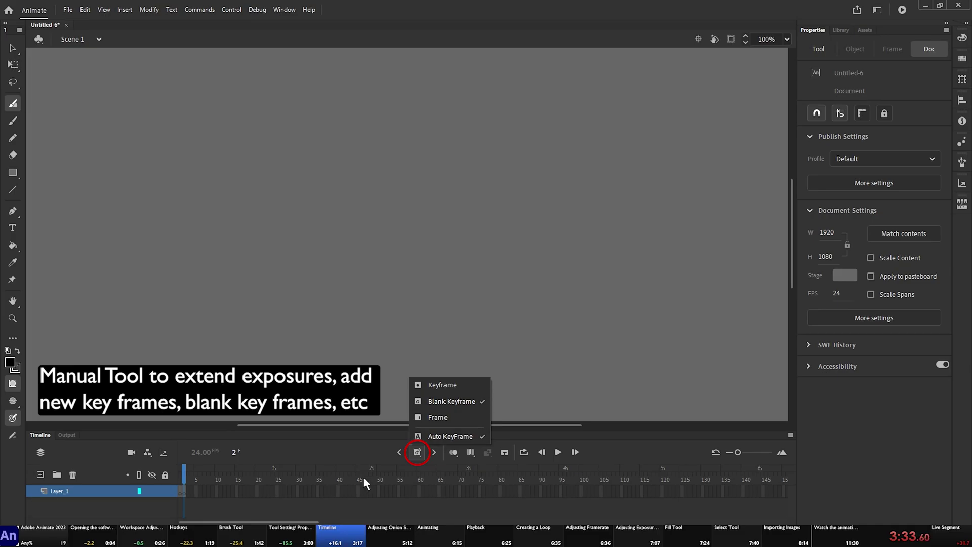
left_click(434, 451)
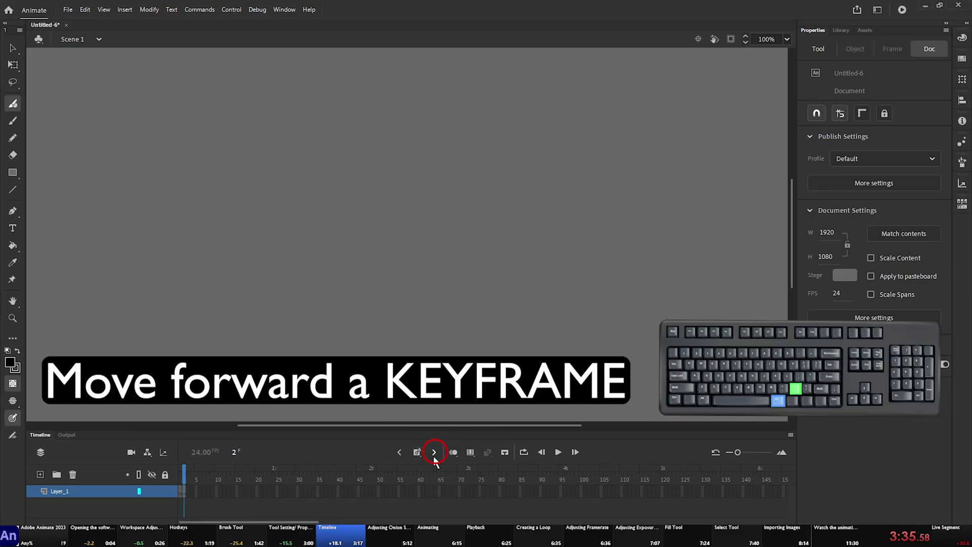
Turn on Onion Skin and Edit Multiple Frames, try Loop and frame stepping, then shrink the timeline to show about 200 frames.
left_click(453, 452)
right_click(452, 453)
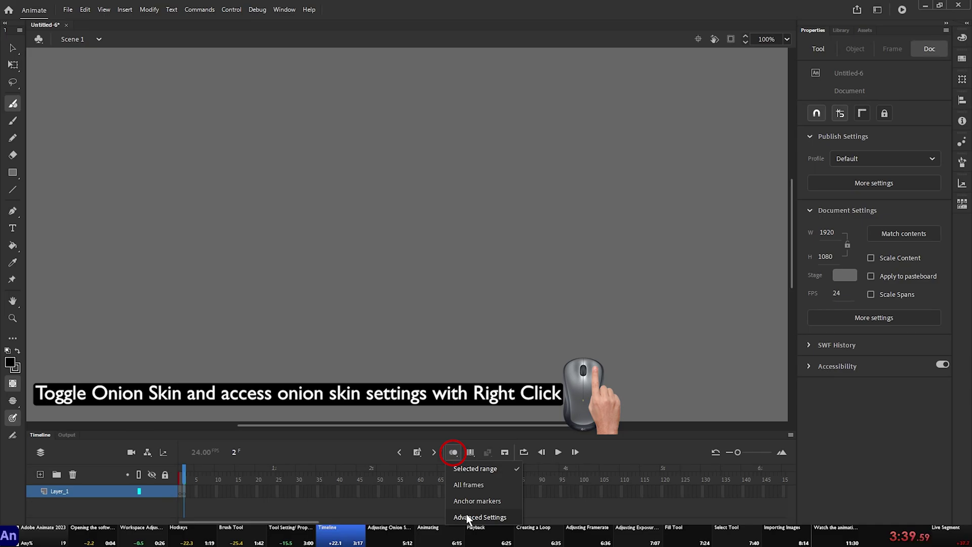
left_click(470, 452)
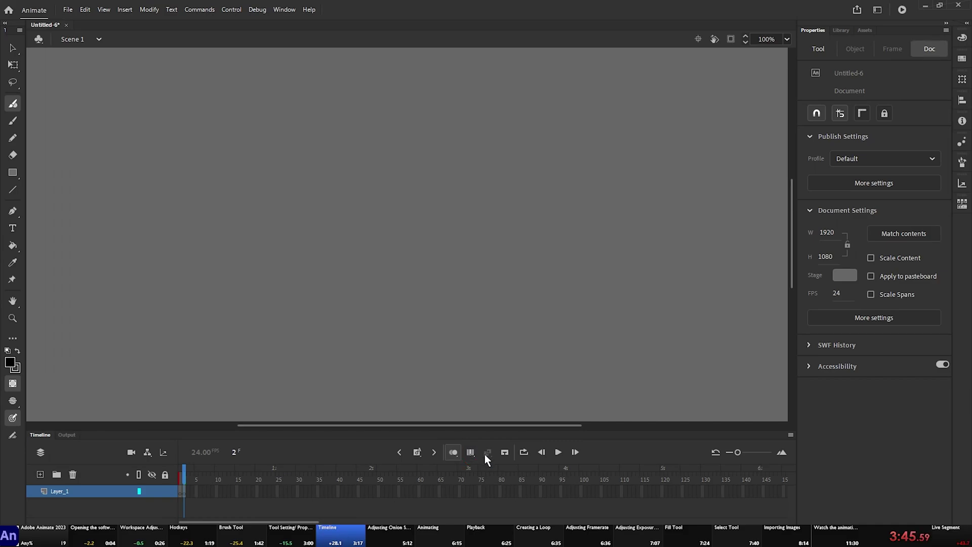
left_click(523, 453)
left_click(542, 453)
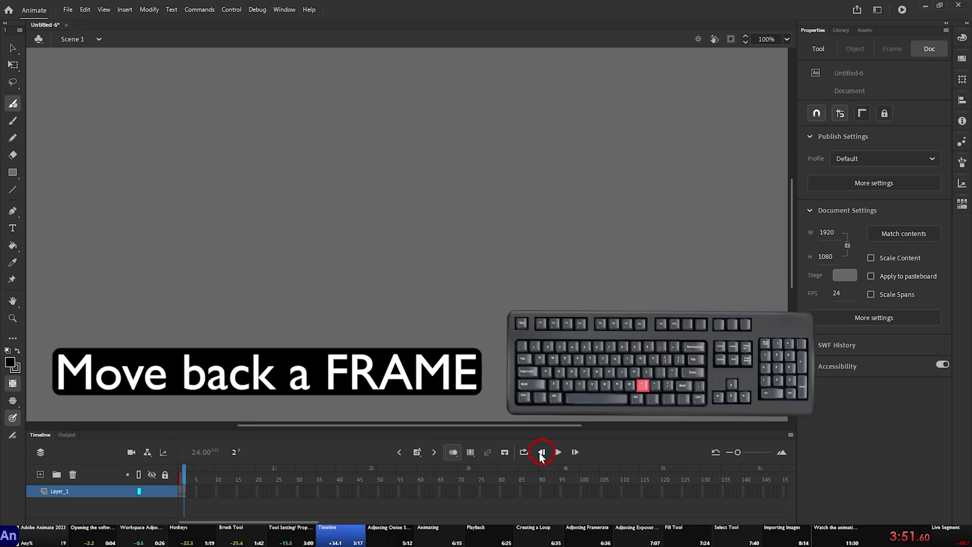
left_click(559, 452)
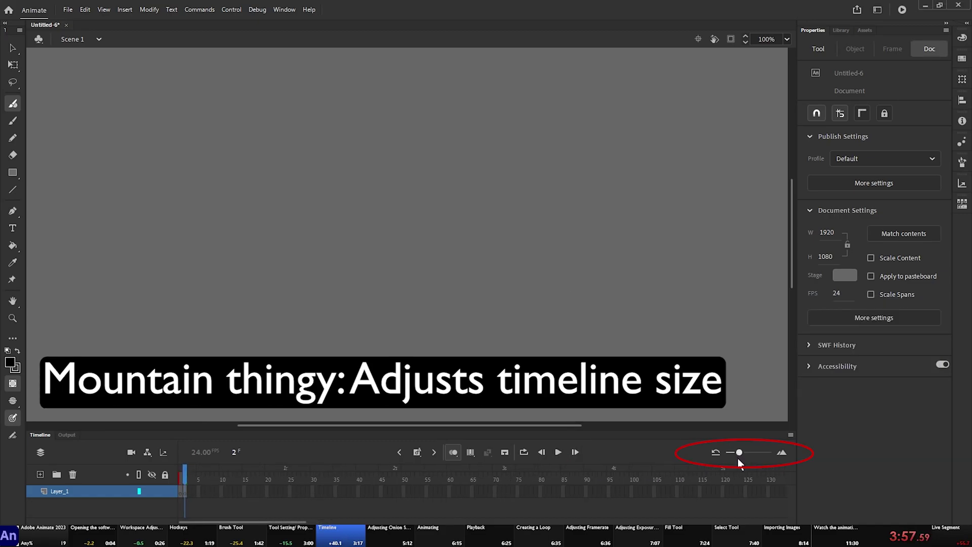
mouse_move(736, 454)
left_mouse_down()
mouse_move(741, 466)
mouse_move(703, 482)
left_mouse_up()
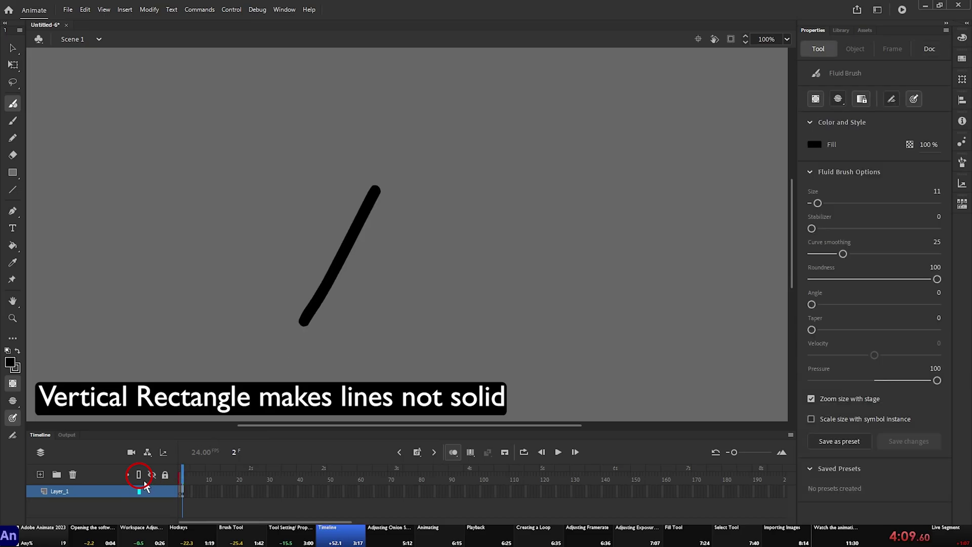
left_click(139, 476)
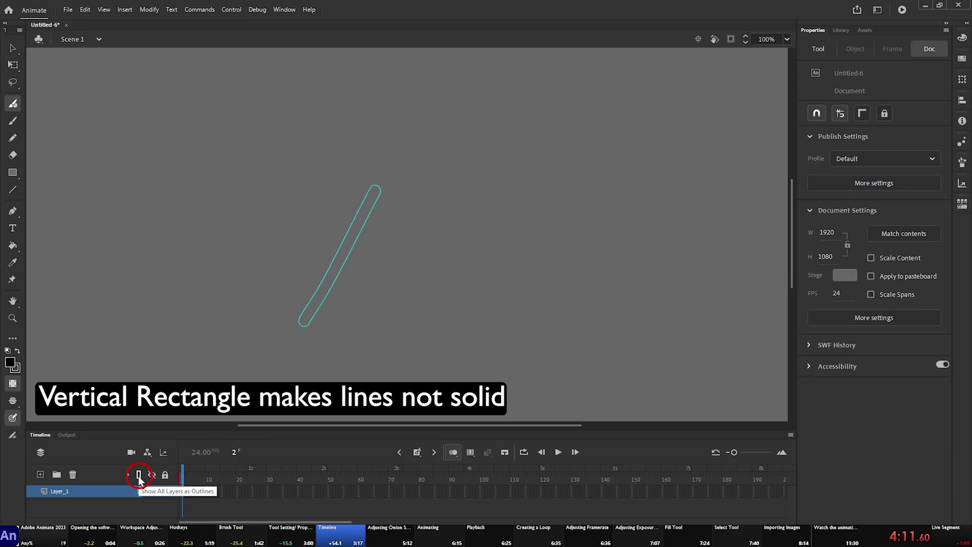
left_click(139, 476)
key("ctrl+z")
left_click(151, 475)
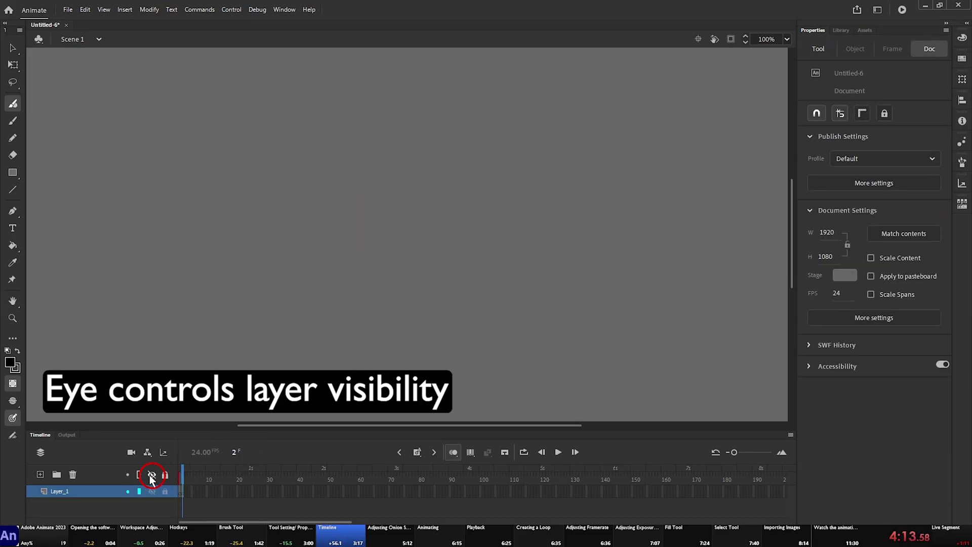
left_click(165, 475)
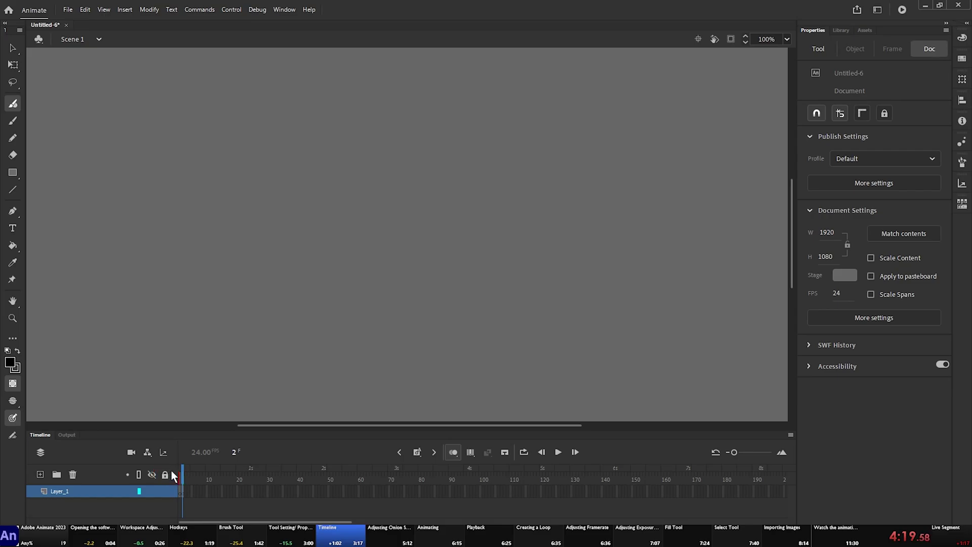
right_click(46, 494)
left_click(41, 498)
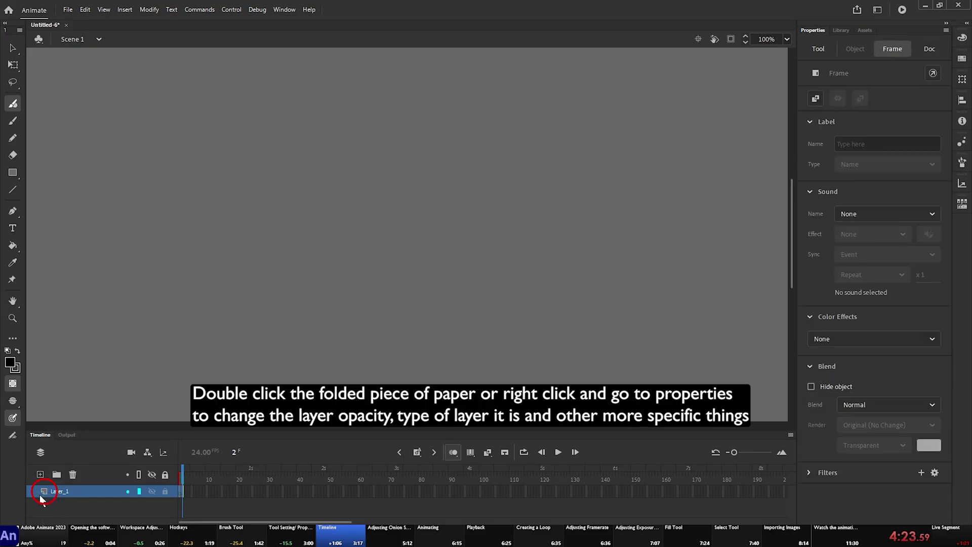
double_click(41, 497)
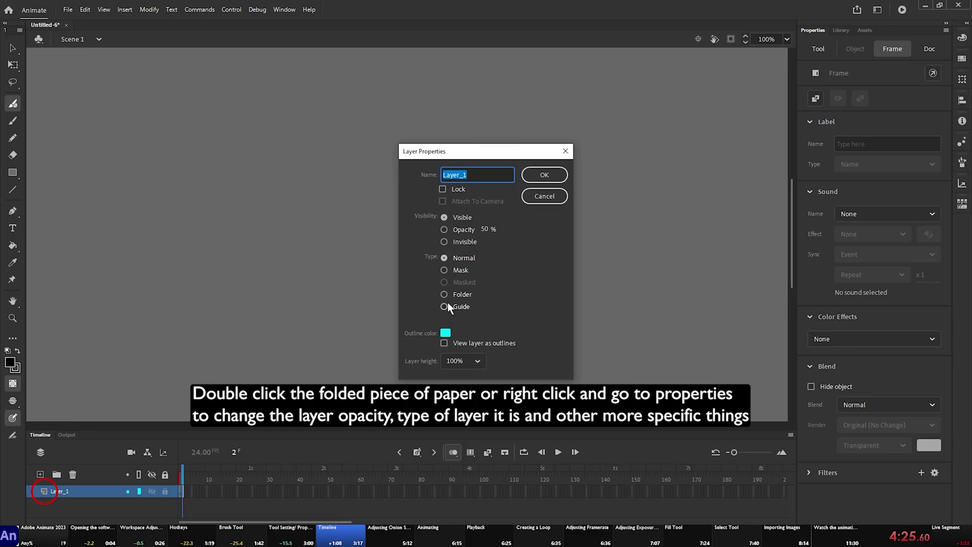
left_click(544, 175)
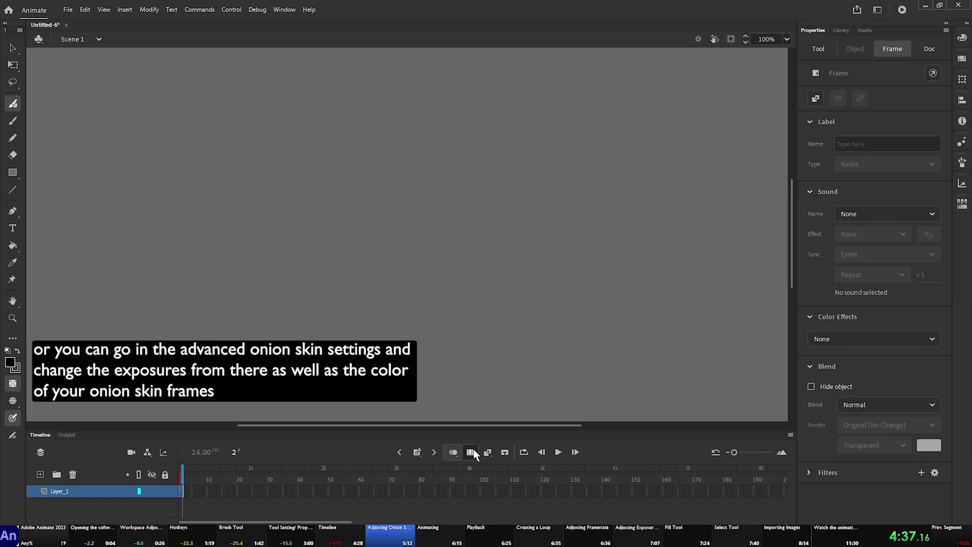
From the Onion Skin options choose Advanced Settings to show the range, tint and opacity panel.
left_click(454, 450)
left_click(502, 517)
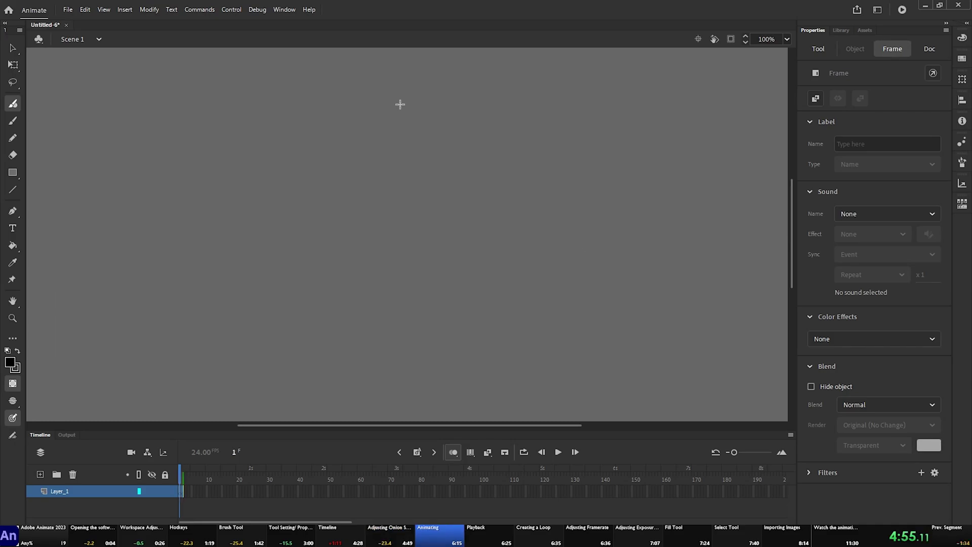
scroll(399, 104, "down", 2)
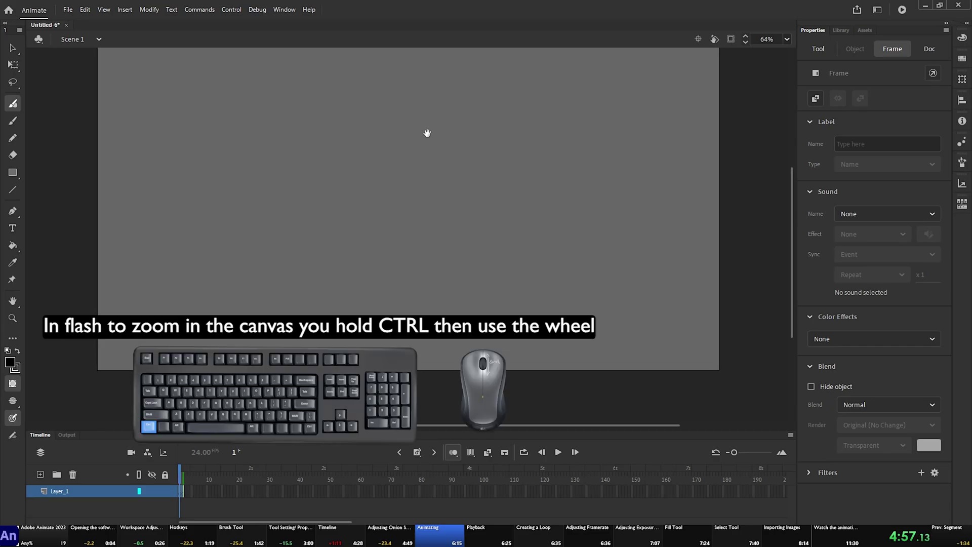
scroll(430, 118, "down", 1)
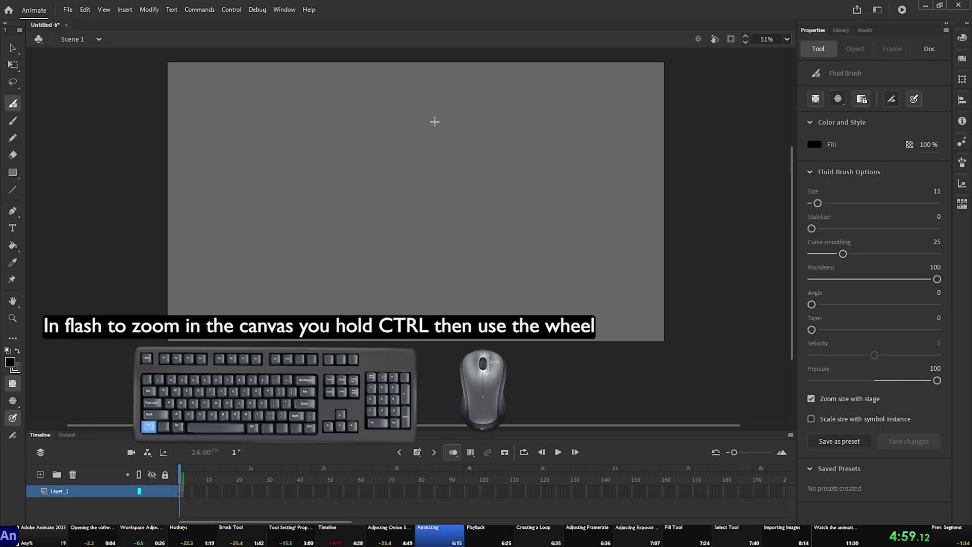
scroll(439, 123, "up", 1)
Draw the ball at the top and then lower on the stage, adding blank keyframes with Alt+/ between drawings.
left_click_drag(442, 125, 443, 149)
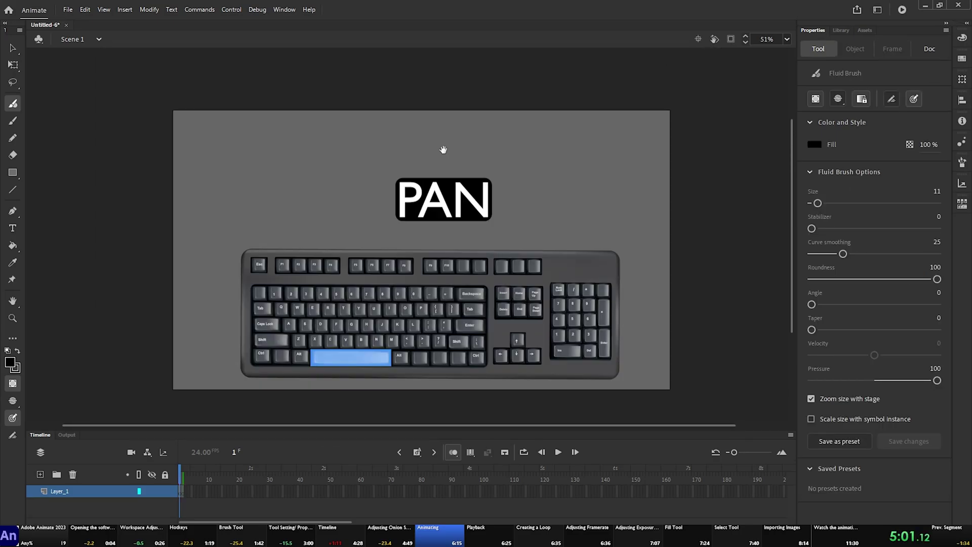
scroll(425, 159, "up", 1)
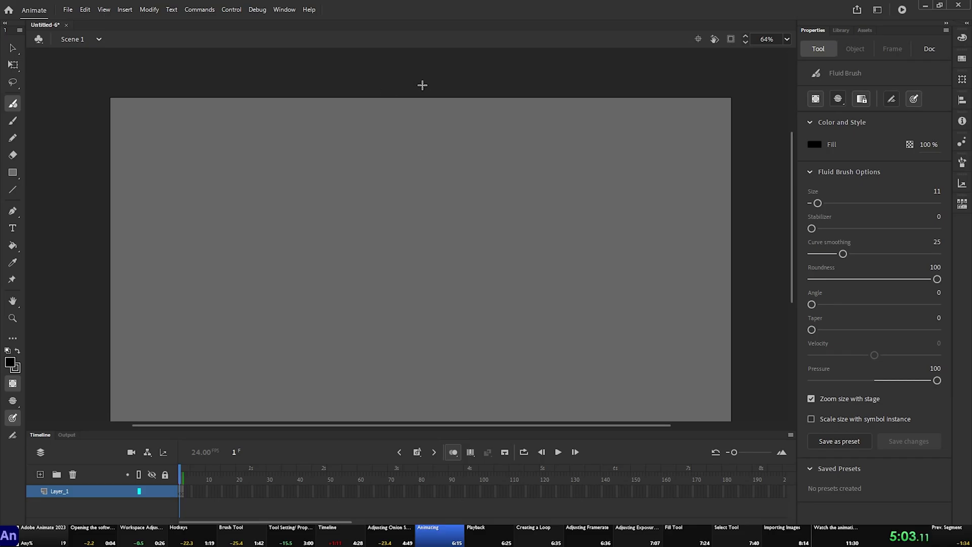
mouse_move(400, 89)
left_mouse_down()
mouse_move(422, 89)
mouse_move(384, 148)
left_mouse_up()
key("alt+slash")
key("alt+slash")
key("alt+slash")
left_click_drag(402, 111, 388, 245)
key("alt+slash")
key("alt+slash")
key("alt+slash")
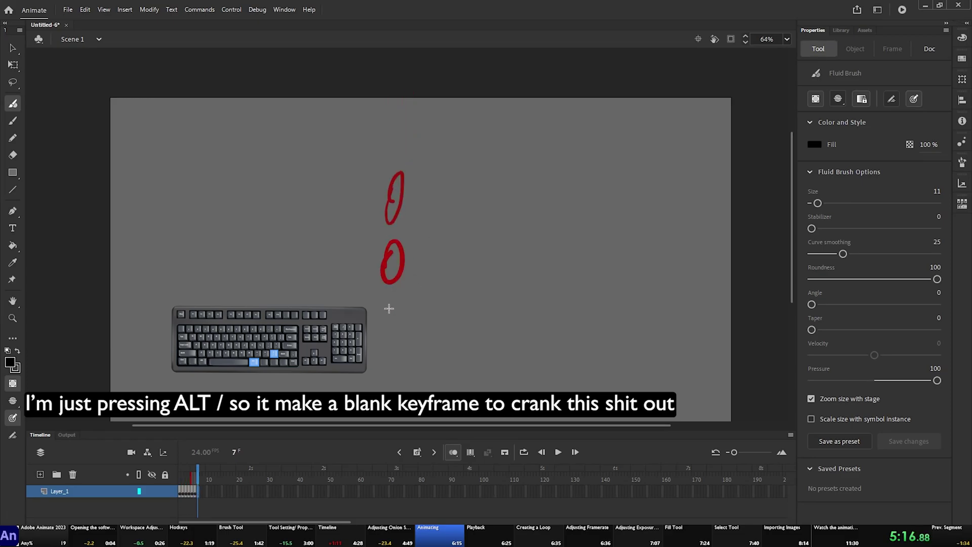
Draw the ball's lower positions and the squashed ball at the bottom of the stage.
left_click_drag(403, 294, 387, 297)
key("alt+slash")
left_click_drag(402, 367, 385, 370)
key("alt+slash")
mouse_move(378, 417)
left_mouse_down()
mouse_move(422, 408)
mouse_move(386, 412)
mouse_move(406, 368)
left_mouse_up()
key("alt+slash")
key("alt+slash")
key("alt+slash")
key("alt+slash")
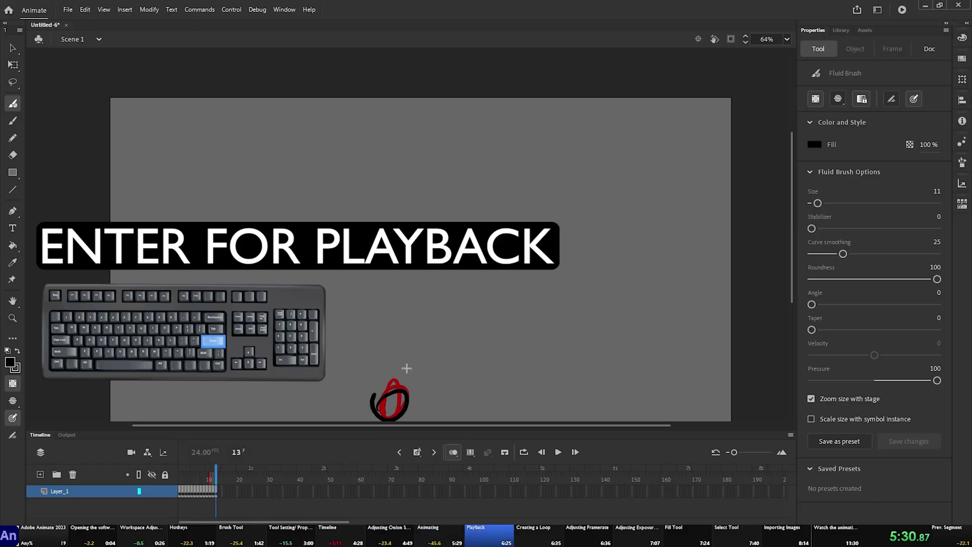
Preview the frames, enable Loop Playback and extend its range back to frame 1.
key("Return")
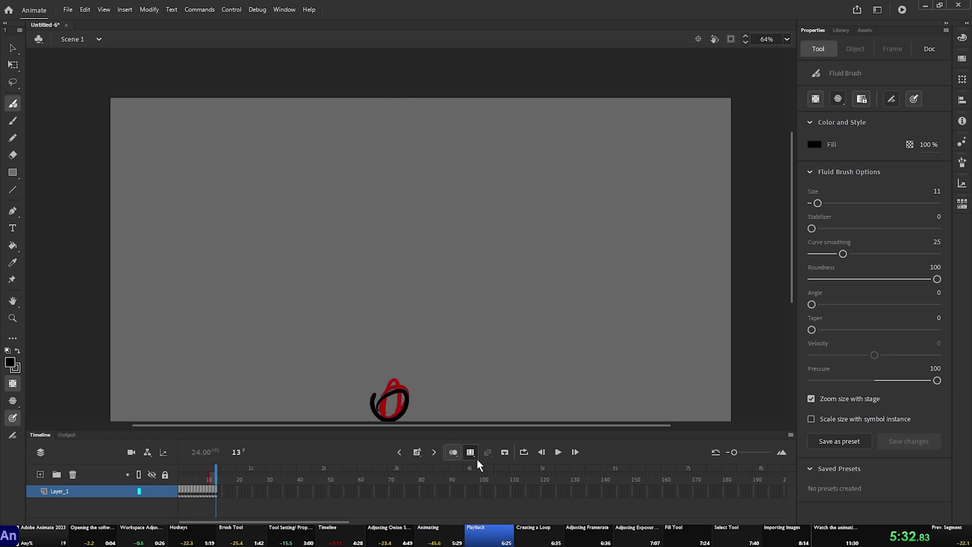
left_click(525, 451)
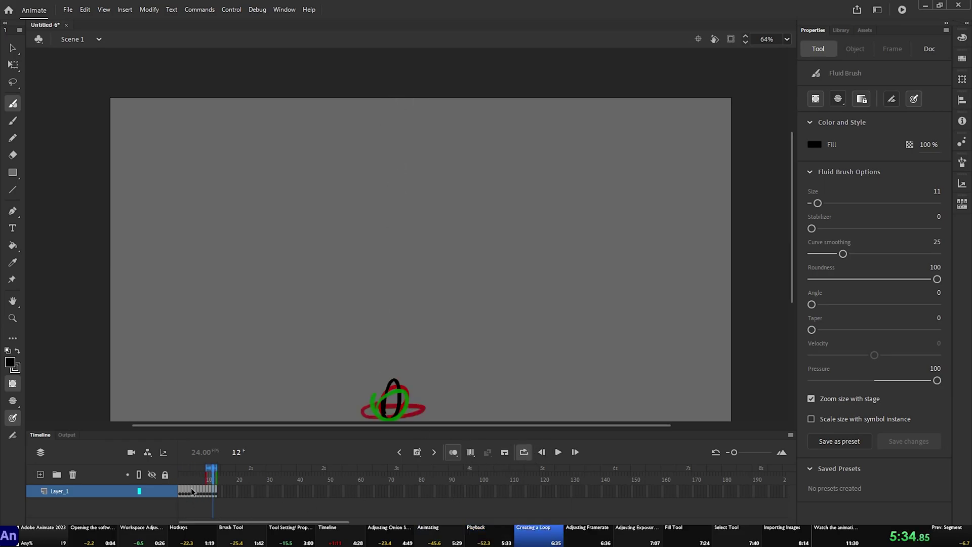
left_click_drag(208, 470, 179, 470)
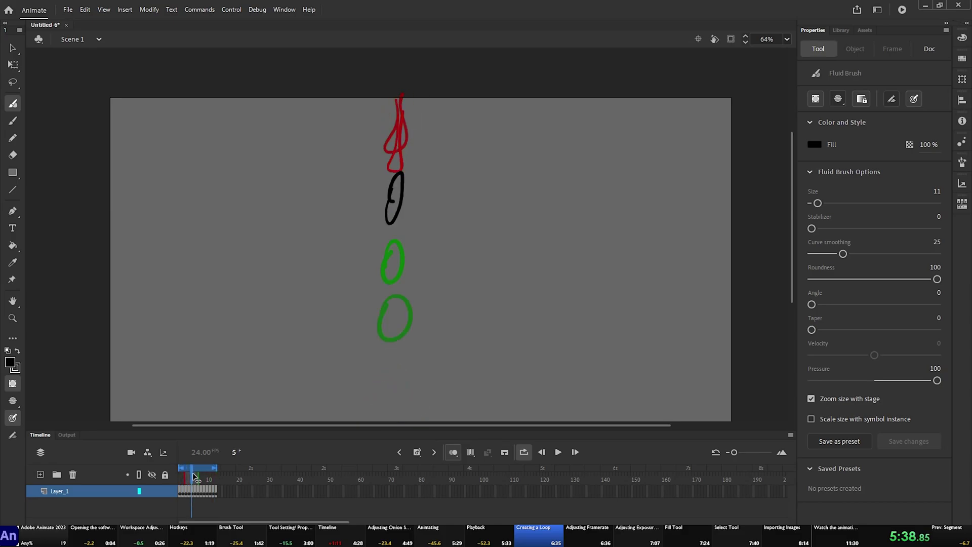
left_click_drag(213, 468, 197, 473)
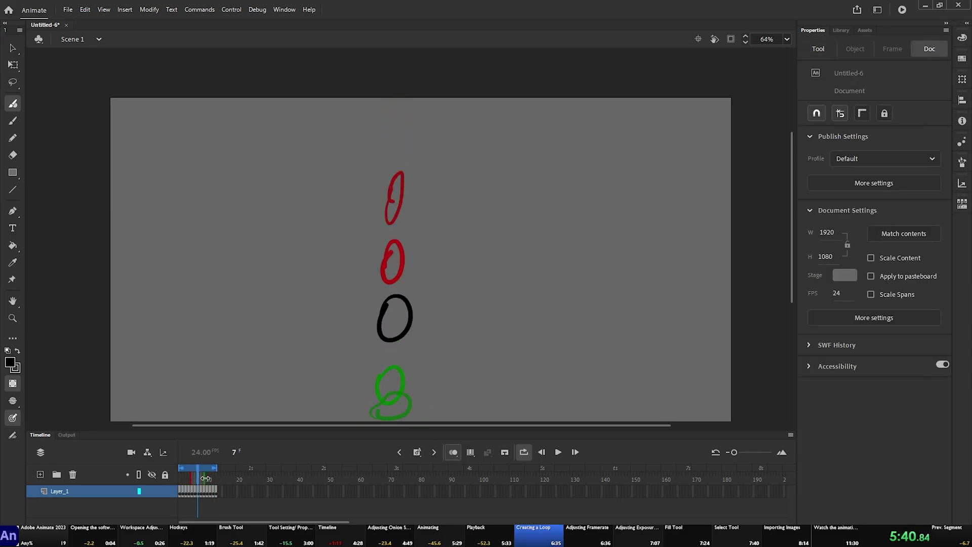
Turn onion skinning off and play the looping ball animation.
key("alt+o")
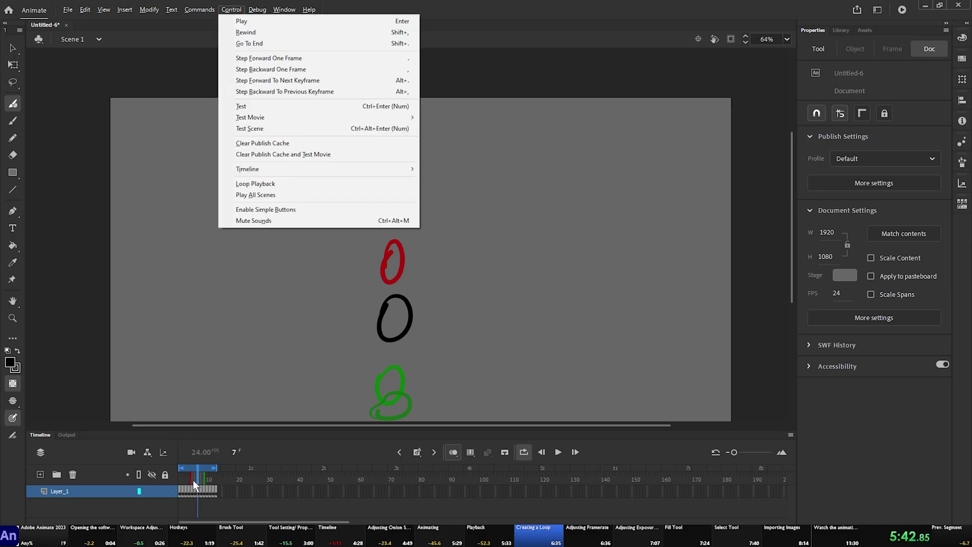
key("Escape")
left_click(452, 454)
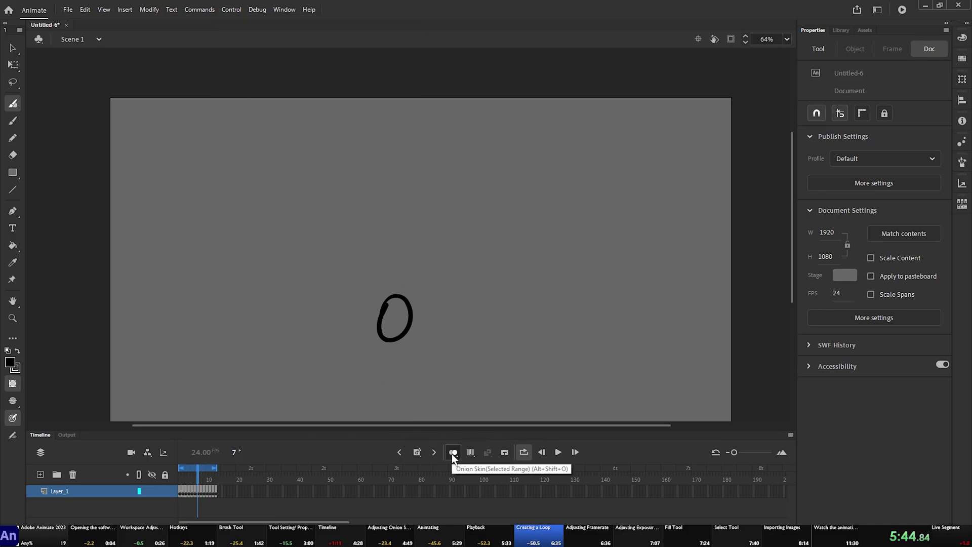
key("Return")
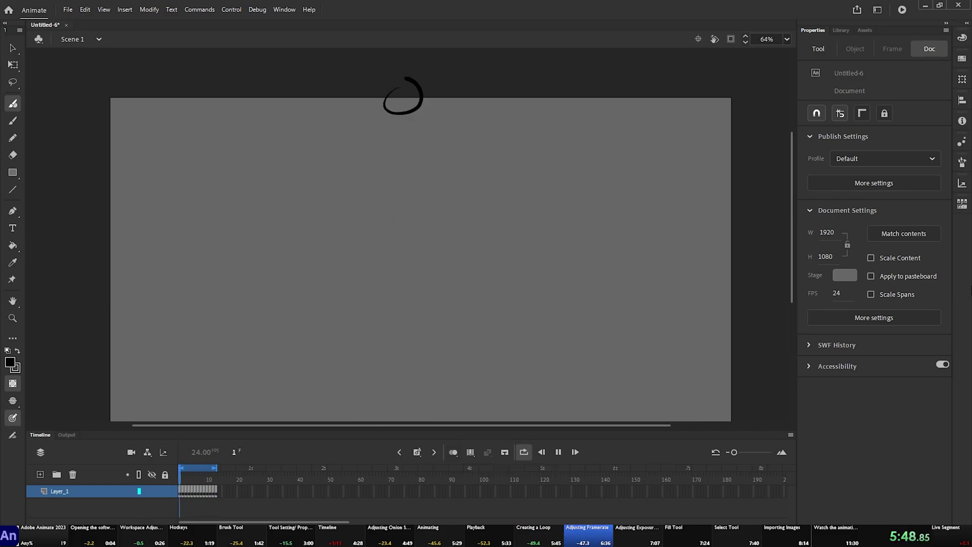
Try the document at 12 fps, then set the frame rate back to 24 fps.
left_click(835, 294)
type("12")
key("Return")
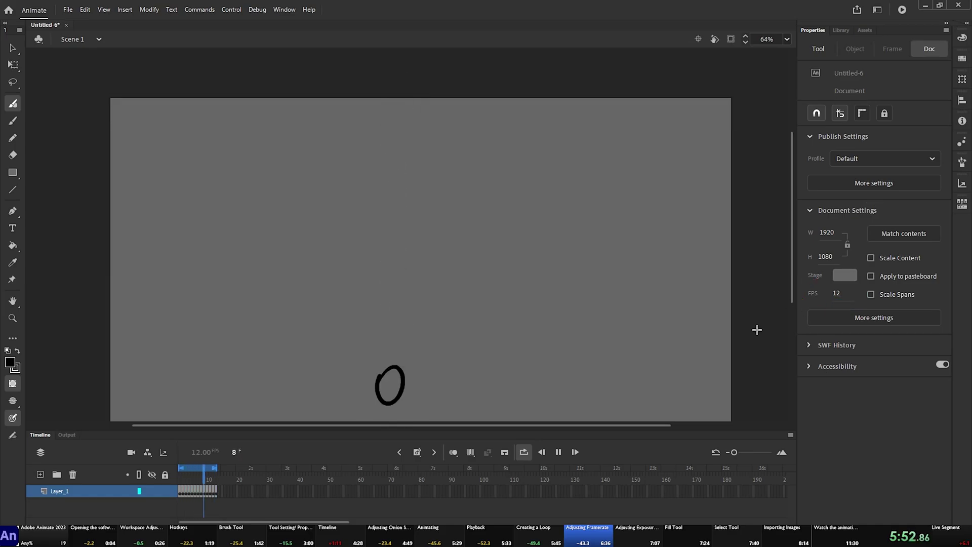
key("Return")
key("Return")
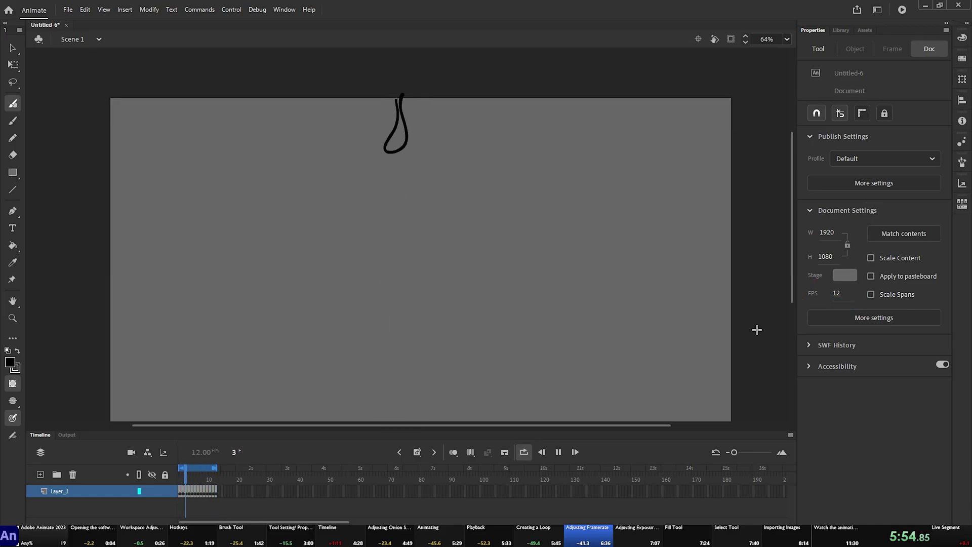
left_click(839, 293)
type("24")
key("Return")
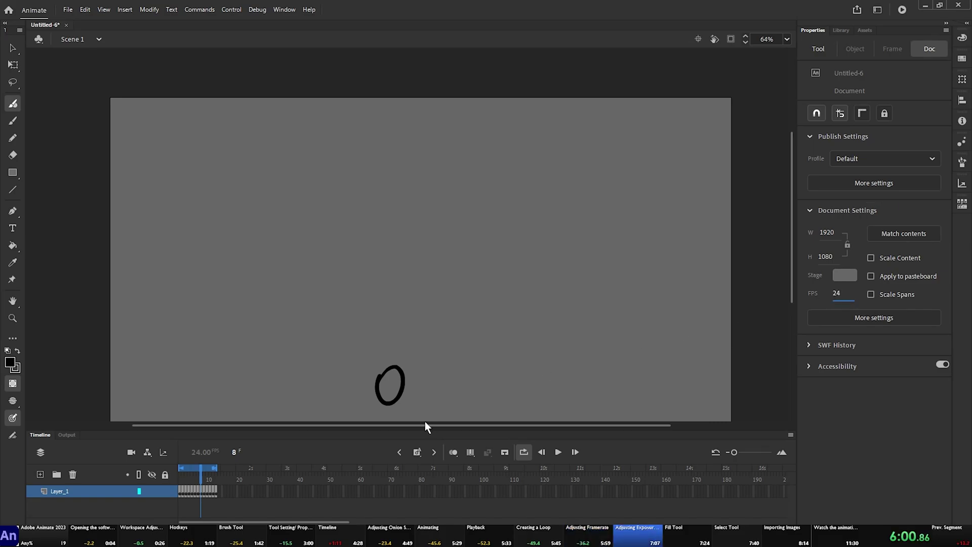
Play back at 24 fps, then add extra exposures to each ball drawing so the loop spans 22 frames.
key("Return")
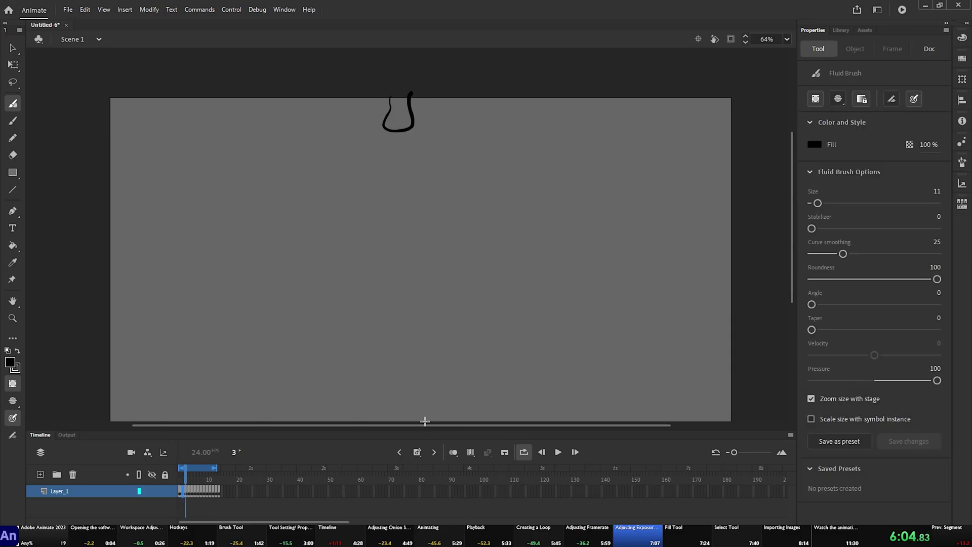
key("alt")
left_click_drag(733, 451, 744, 450)
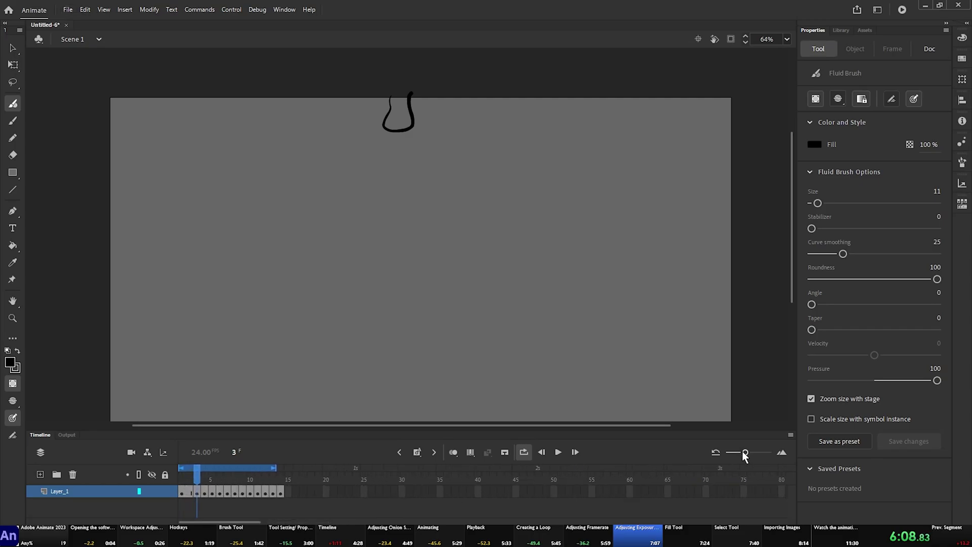
key("alt+period")
key("plus")
key("alt+period")
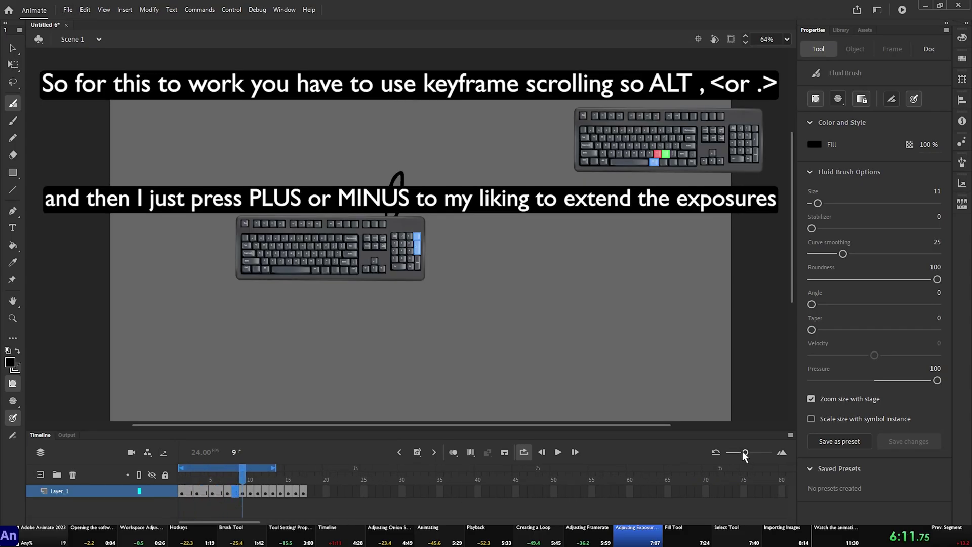
key("alt+period")
key("alt+period")
key("alt+period")
key("plus")
key("alt+period")
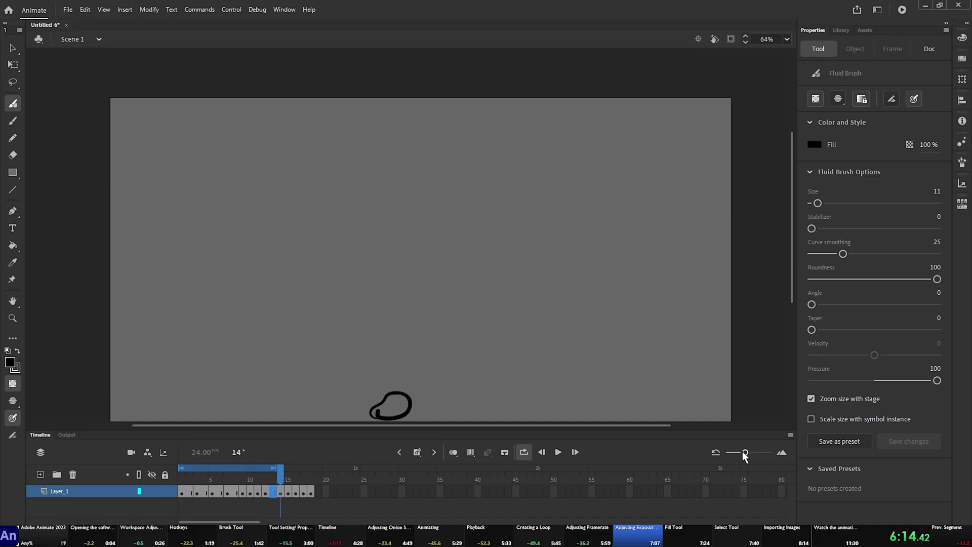
key("plus")
key("alt+period")
key("alt+period")
key("plus")
key("alt+period")
key("alt+period")
key("plus")
key("alt+period")
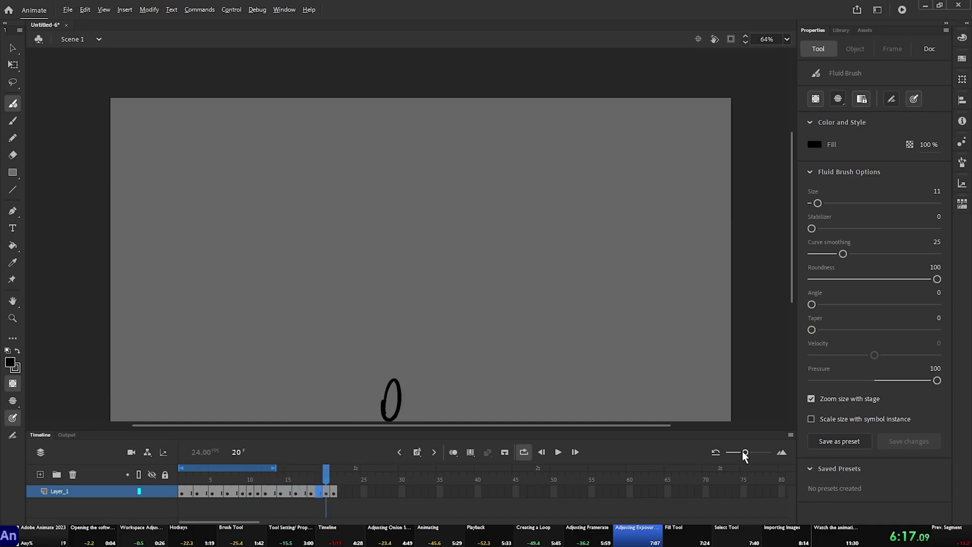
key("plus")
key("alt+period")
key("alt+period")
key("plus")
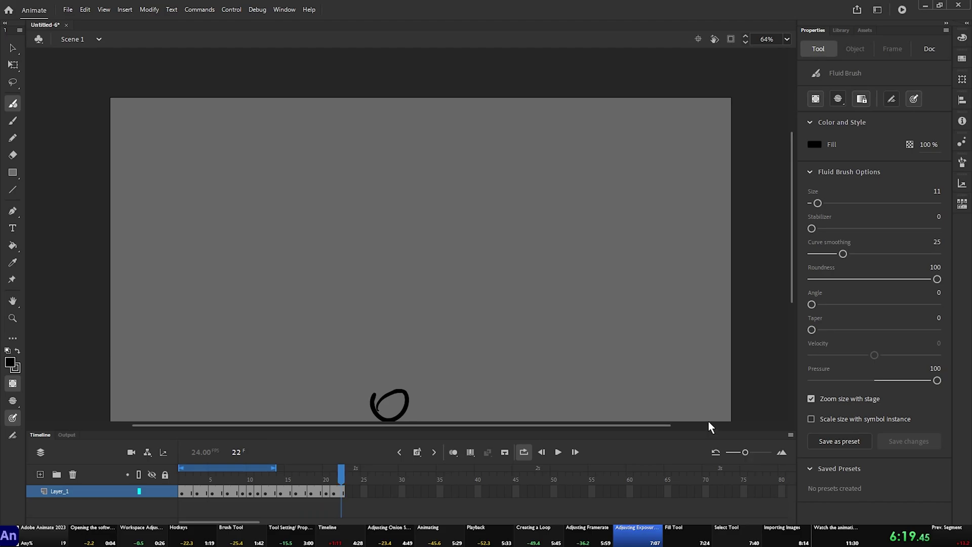
Extend the loop range to cover all 22 frames and play the looping animation.
left_click_drag(275, 467, 340, 466)
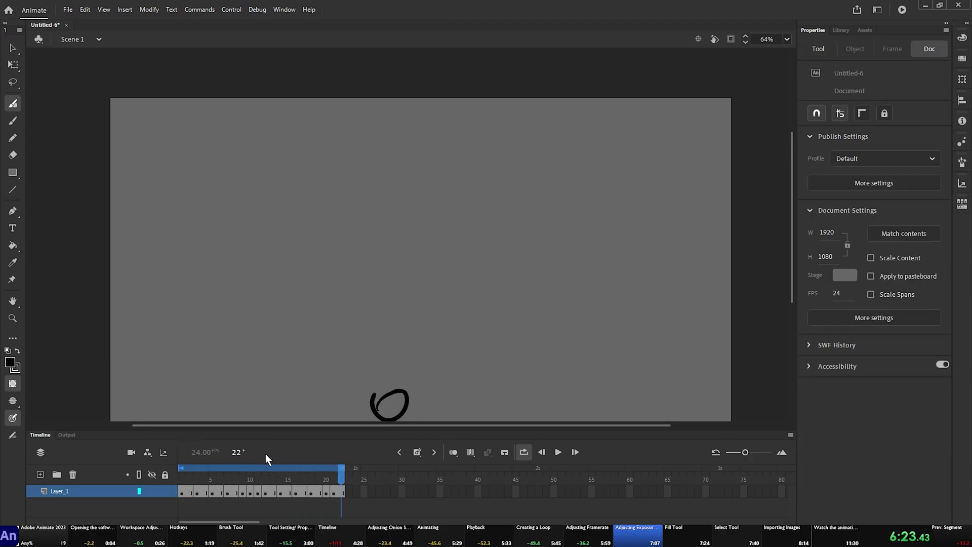
key("Return")
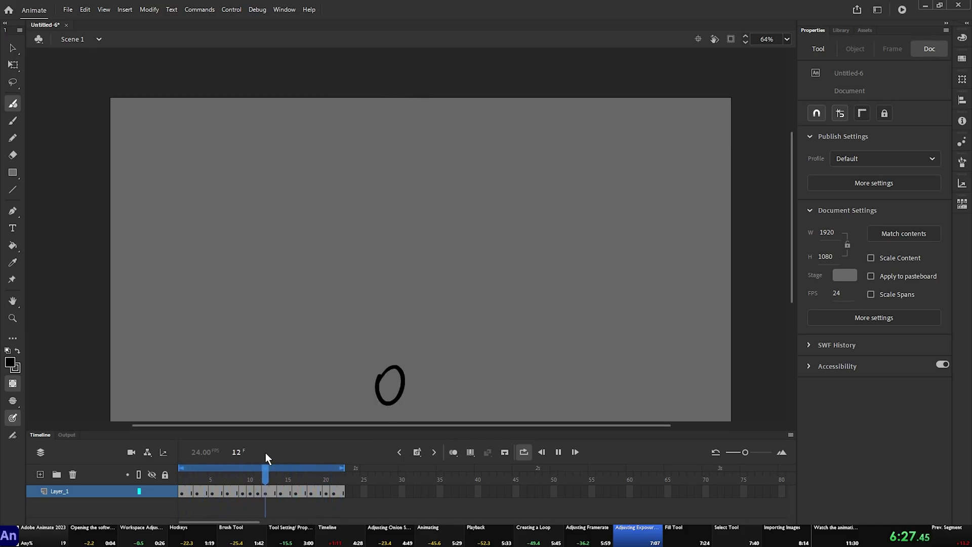
Switch to the Paint Bucket tool for filling enclosed areas.
left_click(13, 247)
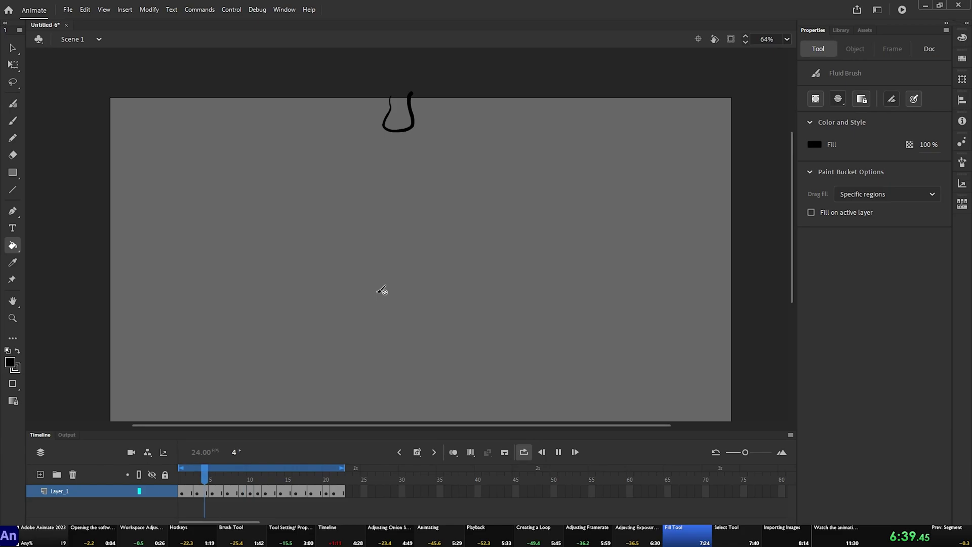
With the Selection tool, stop playback and marquee-select the circle on frame 12.
key("v")
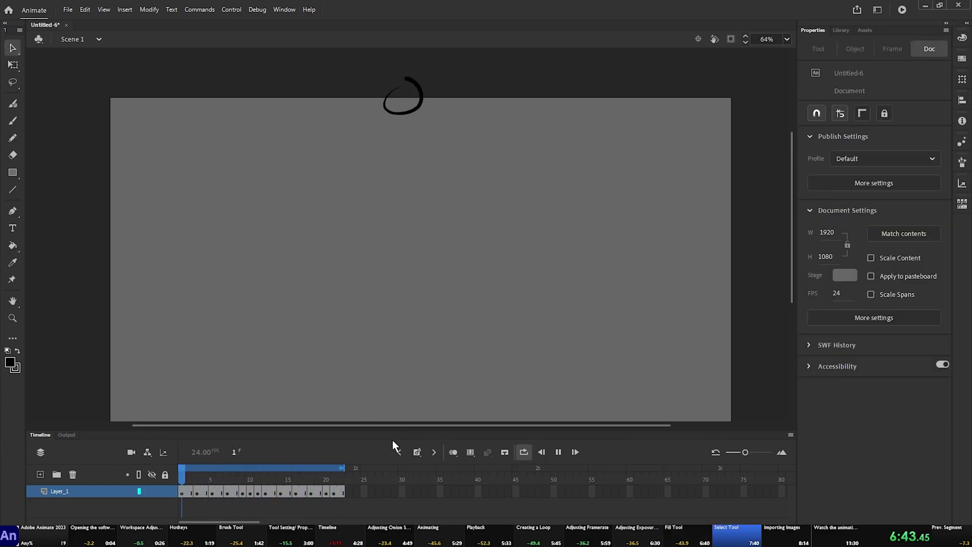
key("Return")
left_click_drag(286, 327, 462, 413)
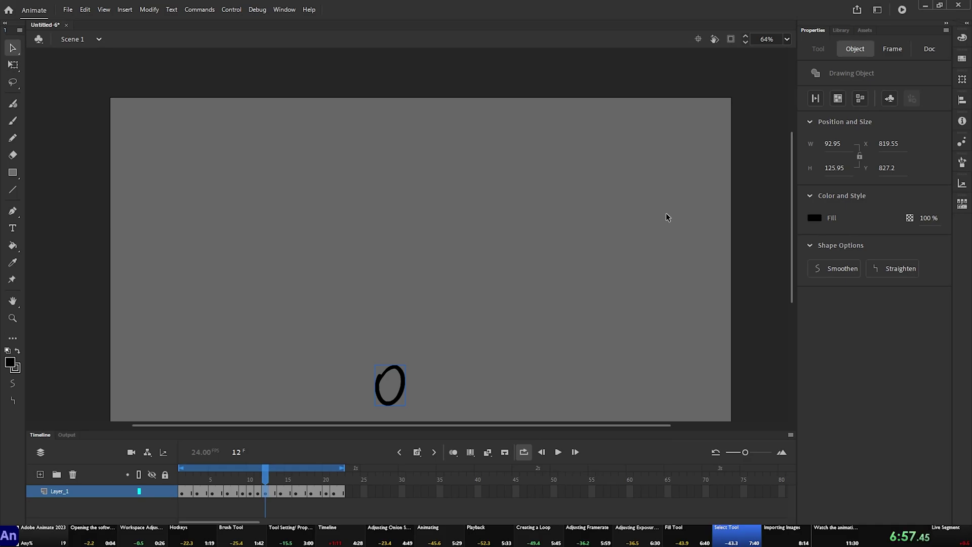
Bring the face JPG from the desktop into the Library and drop it onto the stage.
left_click(835, 34)
left_click(940, 6)
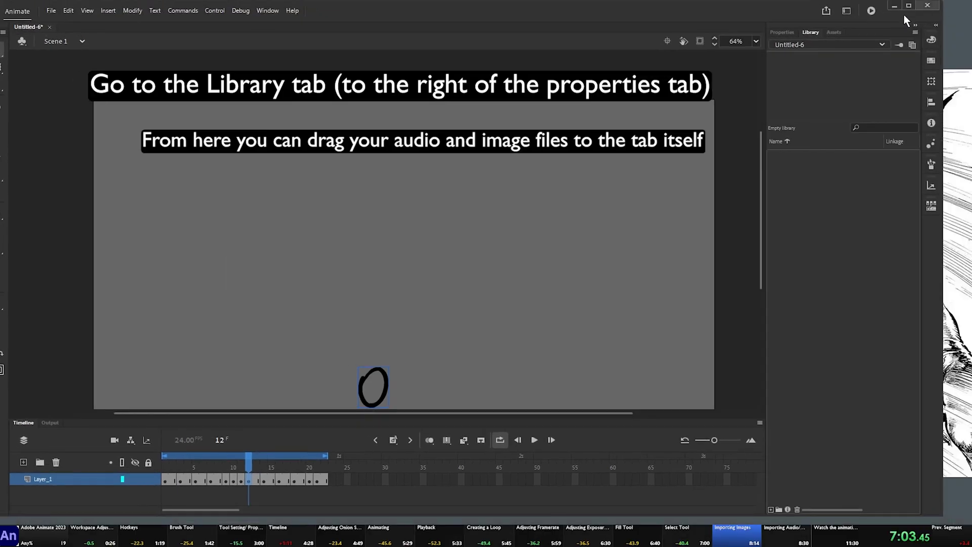
mouse_move(692, 10)
left_mouse_down()
mouse_move(795, 76)
mouse_move(788, 54)
left_mouse_up()
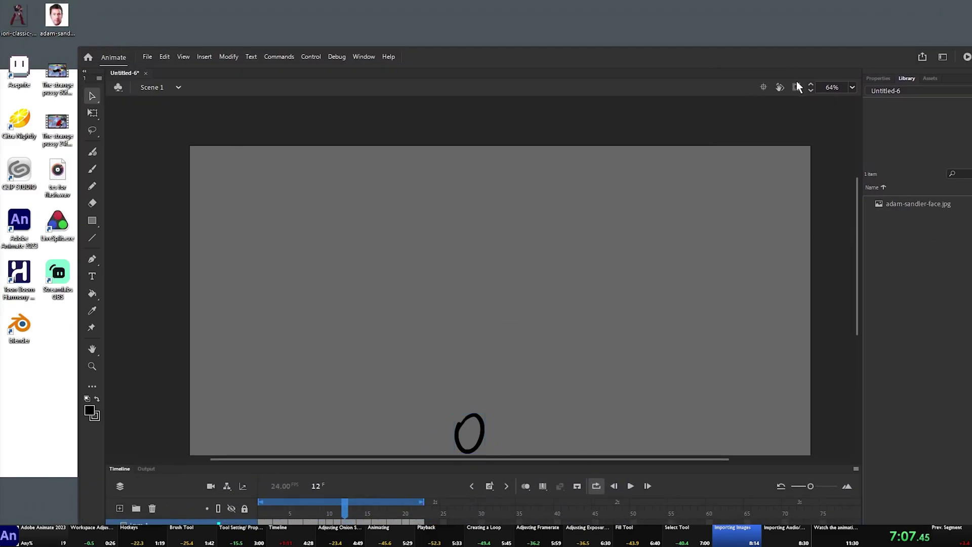
double_click(719, 57)
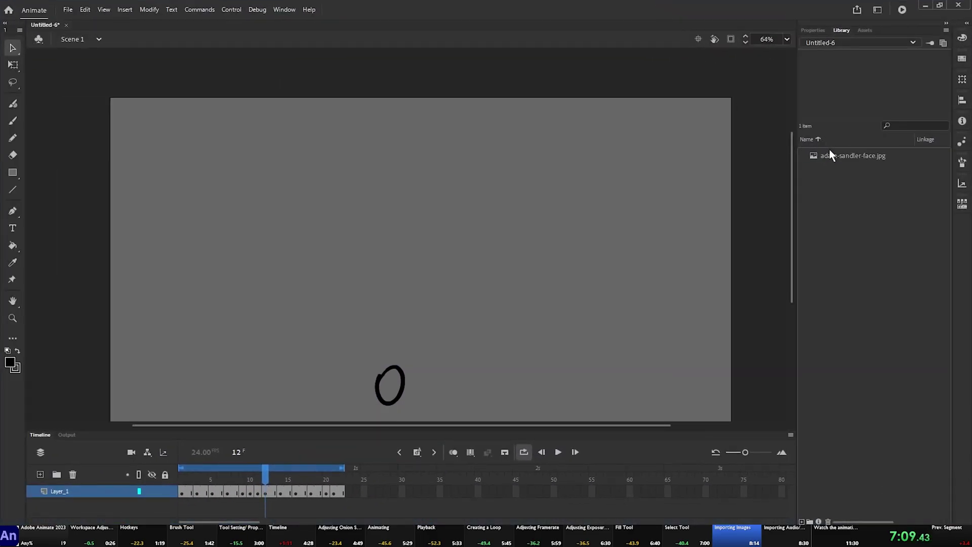
mouse_move(830, 155)
left_mouse_down()
mouse_move(589, 489)
mouse_move(457, 201)
left_mouse_up()
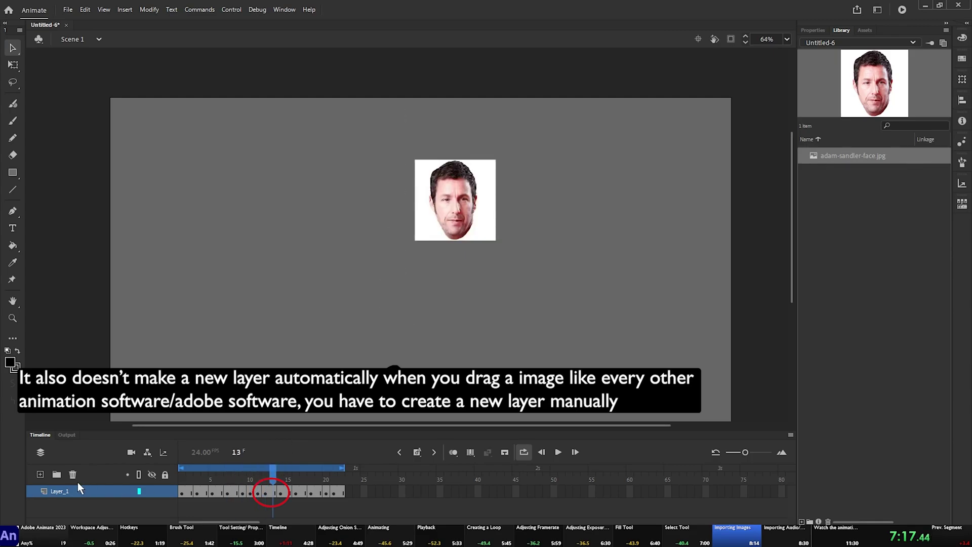
Add Layer_2, place the face photo on it and return to frame 1.
left_click(40, 474)
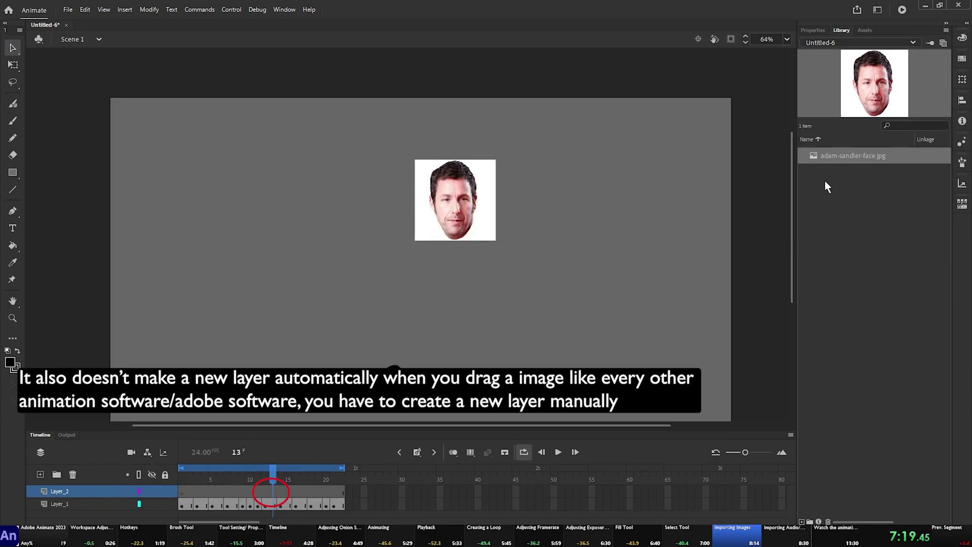
left_click_drag(843, 156, 540, 256)
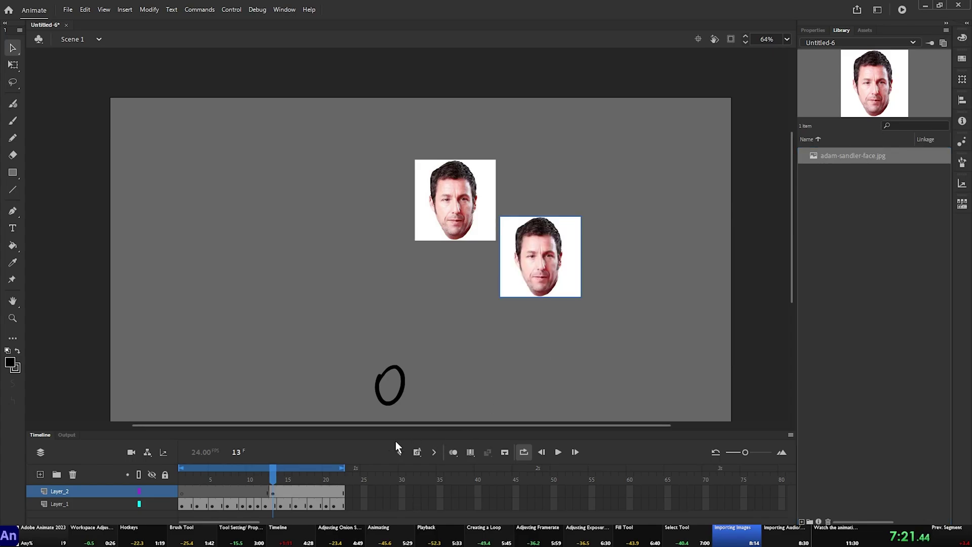
left_click(181, 479)
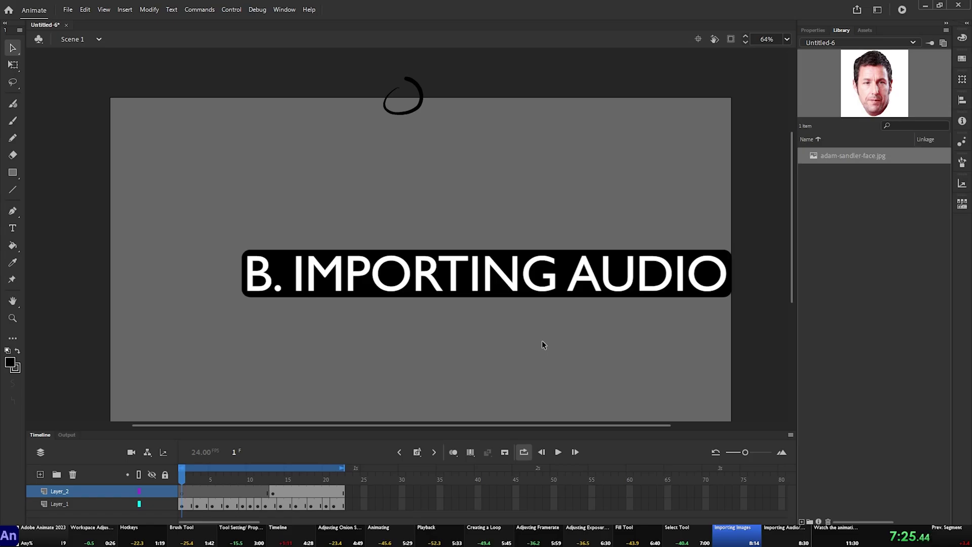
Drag tes for flash.wav from the desktop into the Library and drop it on Layer_2.
left_click(939, 8)
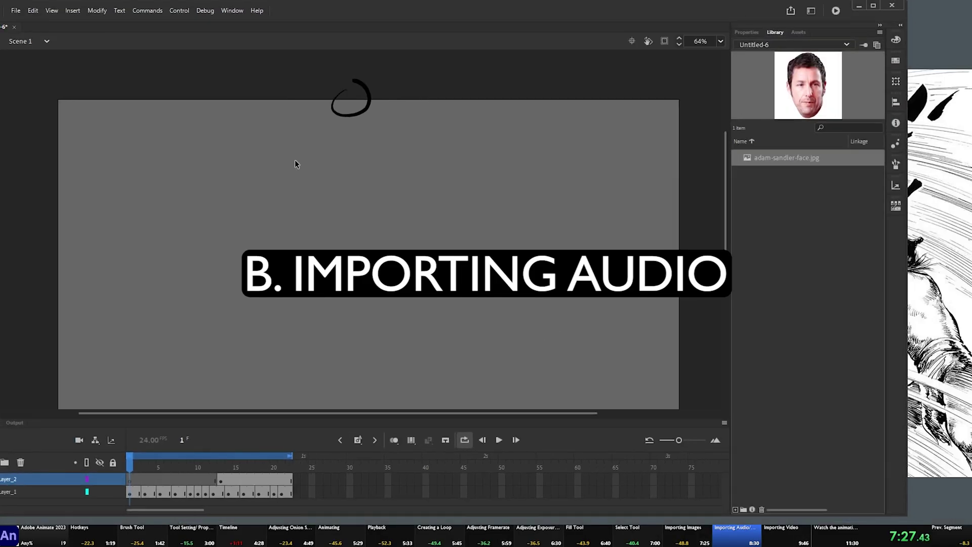
mouse_move(385, 10)
left_mouse_down()
mouse_move(536, 76)
mouse_move(531, 54)
left_mouse_up()
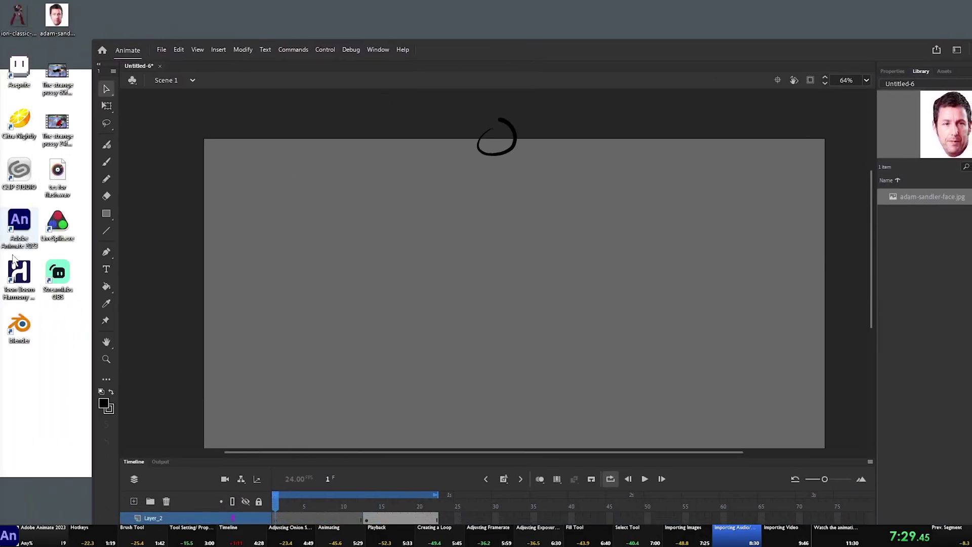
left_click_drag(57, 173, 857, 158)
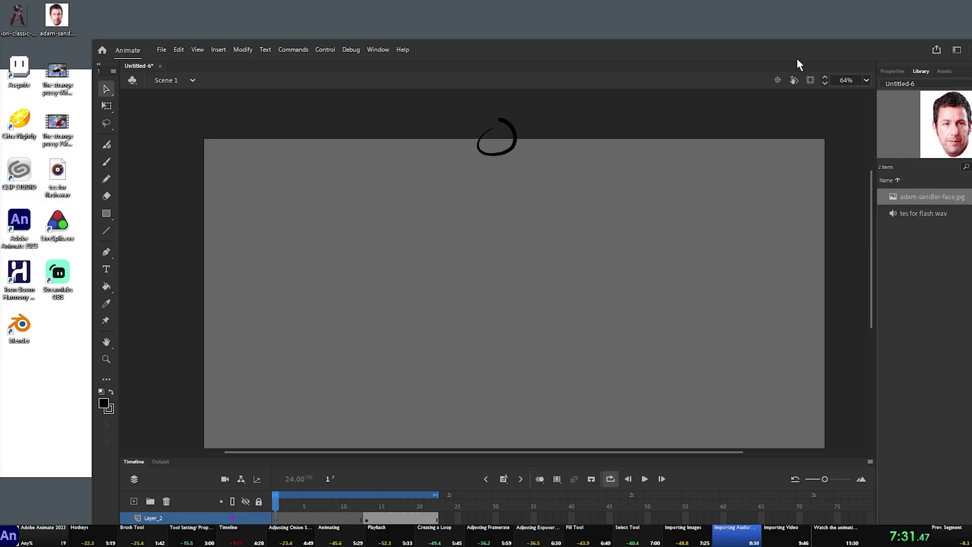
left_click_drag(801, 53, 728, 14)
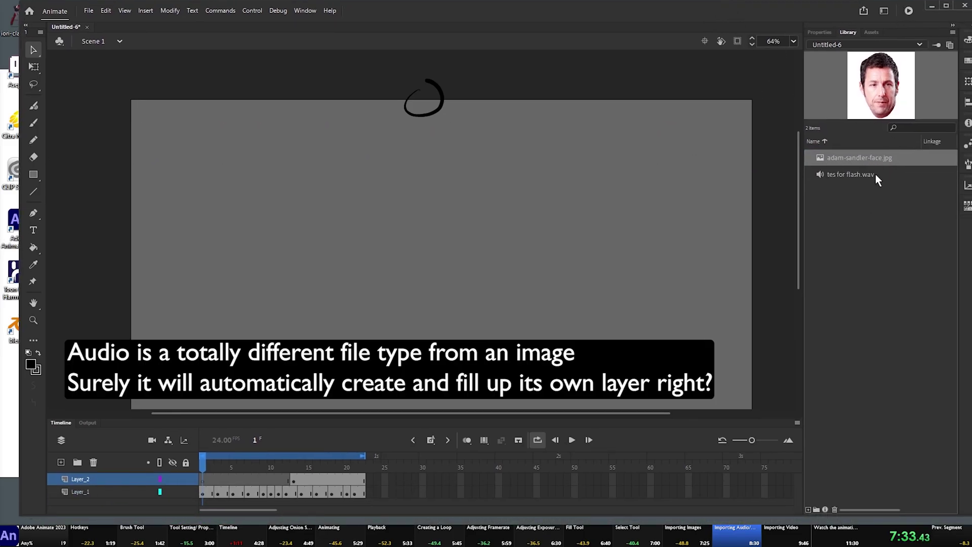
left_click_drag(875, 177, 521, 234)
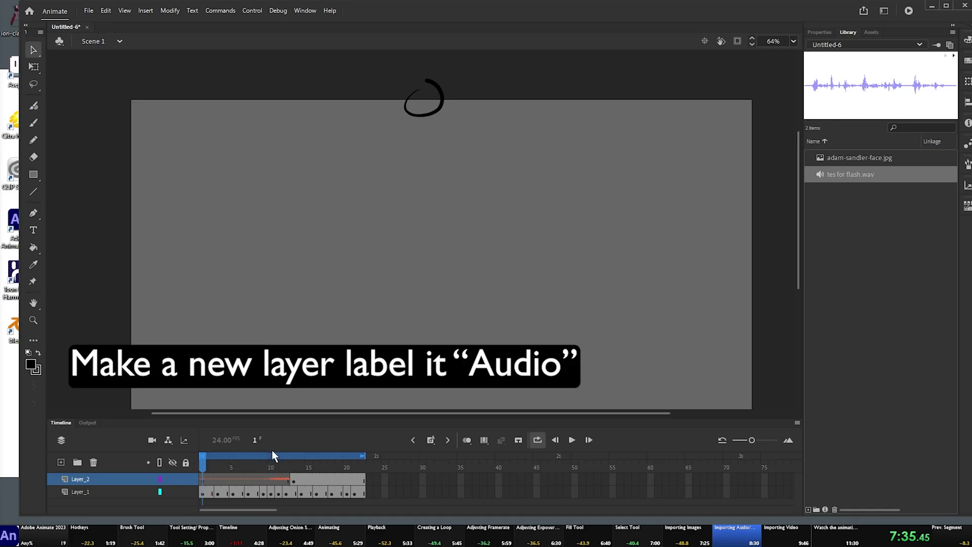
Add Layer_3 with the sound and extend it to frame 241 so the whole waveform shows.
left_click(62, 462)
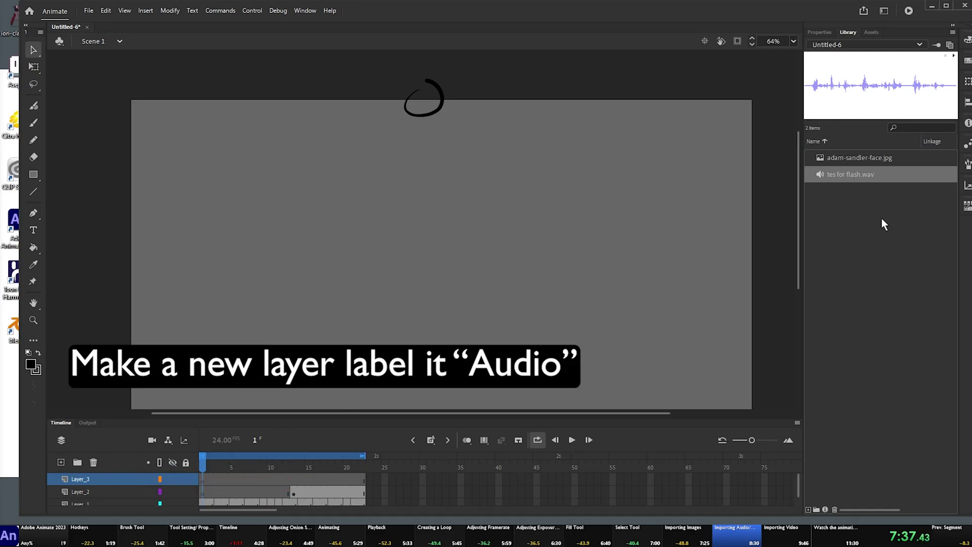
left_click_drag(878, 181, 401, 267)
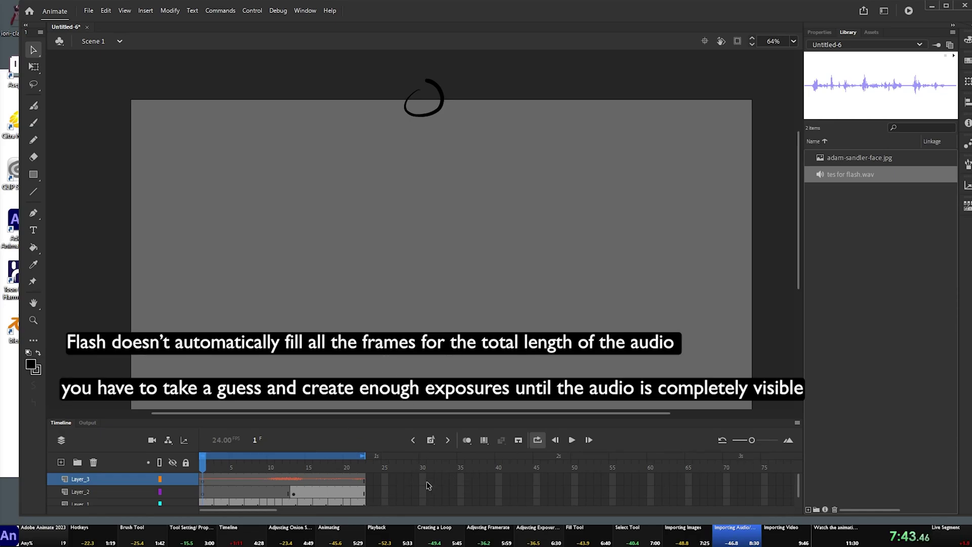
left_click_drag(752, 439, 736, 441)
left_click(687, 480)
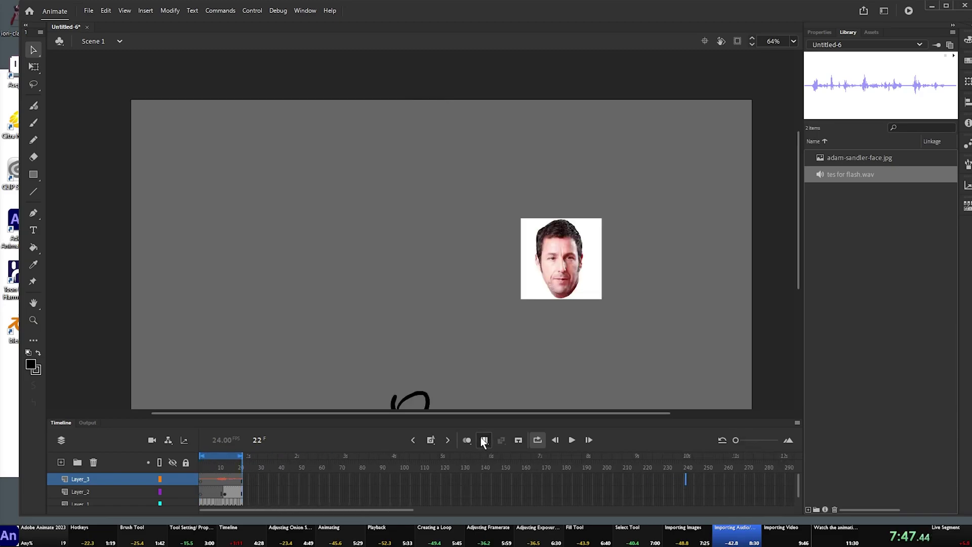
left_click(432, 441)
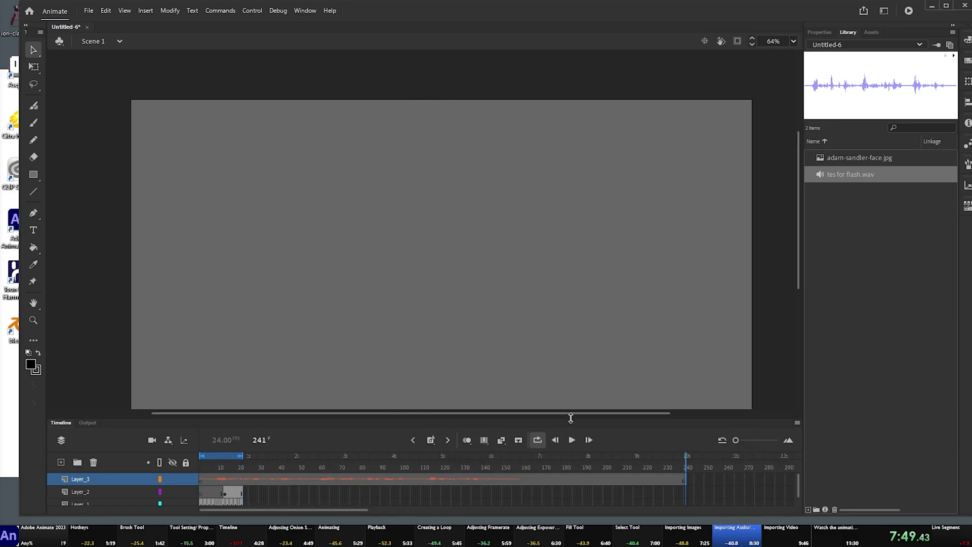
left_click(521, 483)
left_click(651, 481)
key("z")
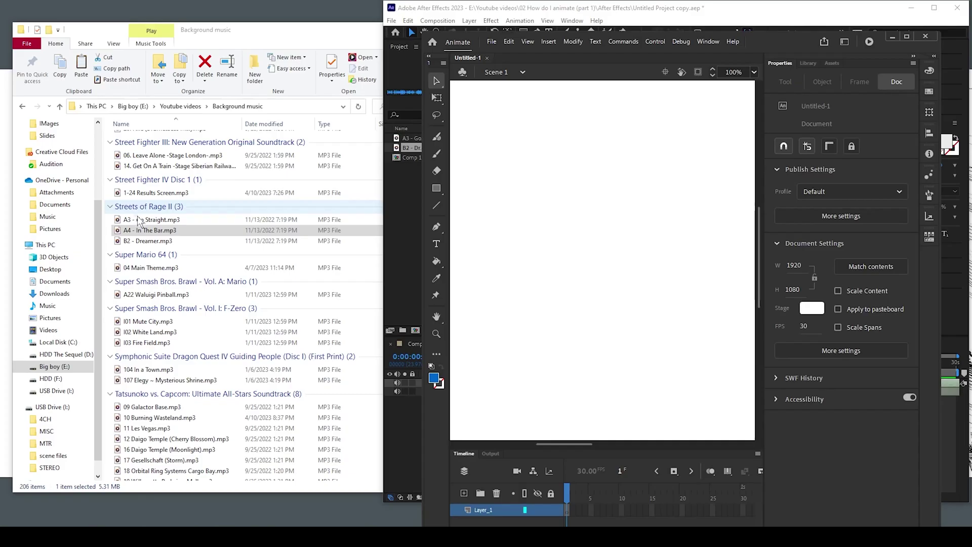
left_click_drag(152, 230, 615, 220)
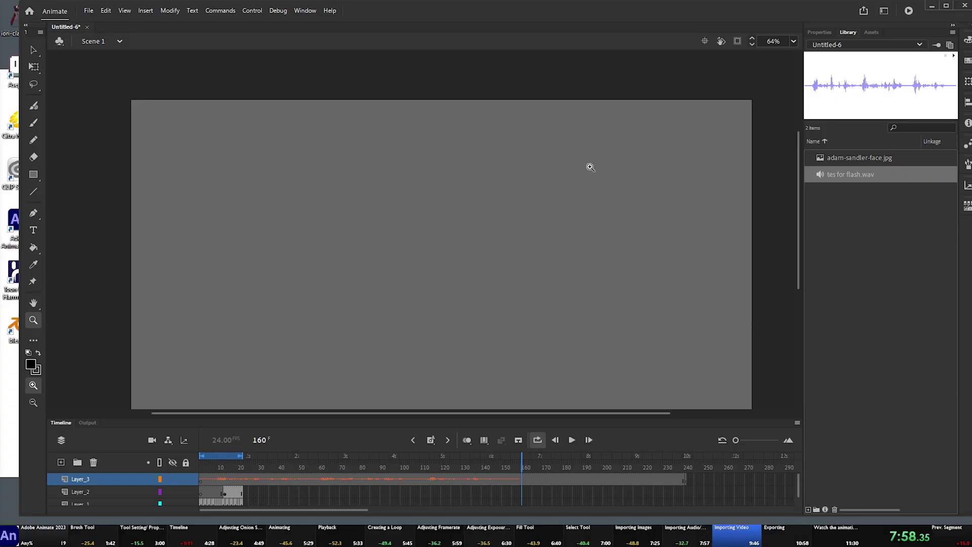
Start File > Import > Import Video with Embed H.264 video chosen and browse for the file.
left_click(945, 5)
left_click(70, 9)
mouse_move(87, 157)
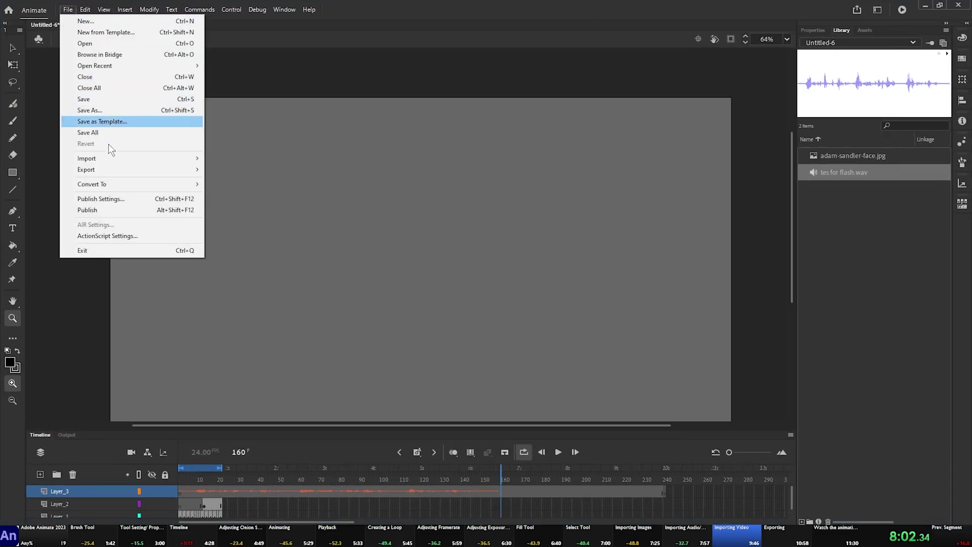
left_click(255, 192)
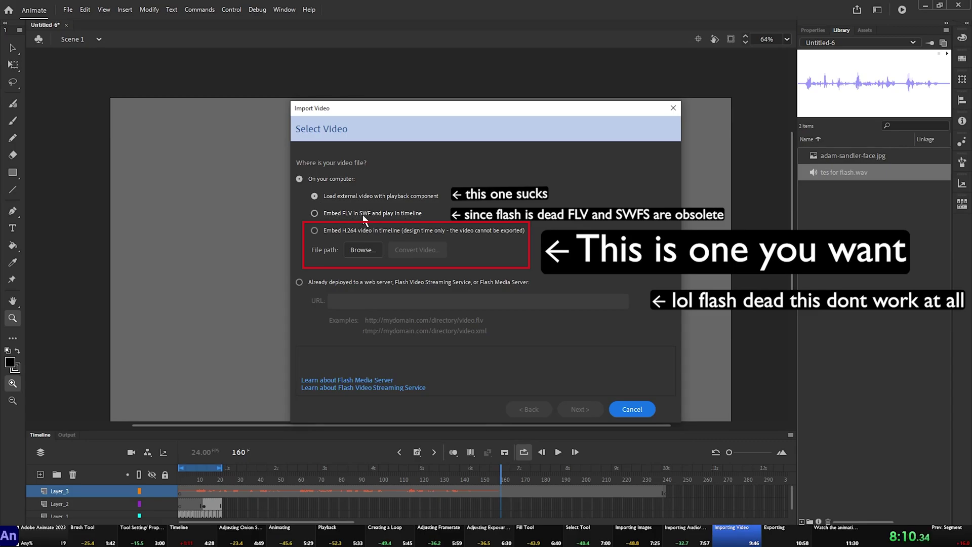
left_click(312, 230)
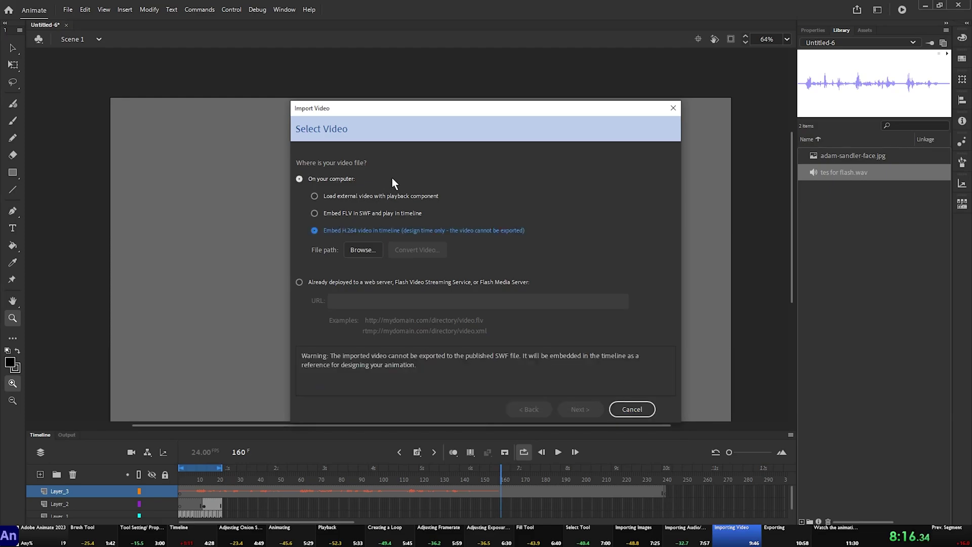
left_click(362, 251)
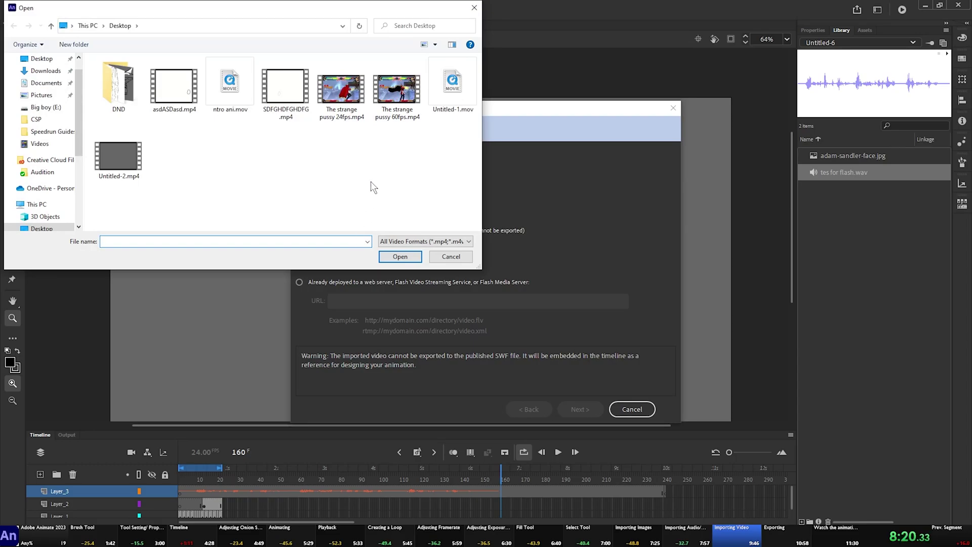
Select the 60fps mp4 and finish embedding it in the timeline as a reference clip.
left_click(396, 91)
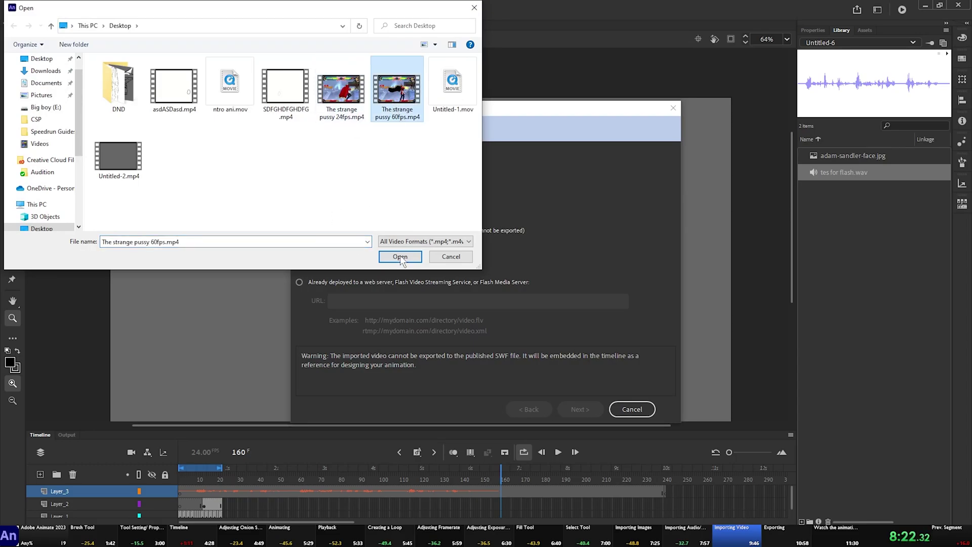
left_click(401, 257)
left_click(571, 410)
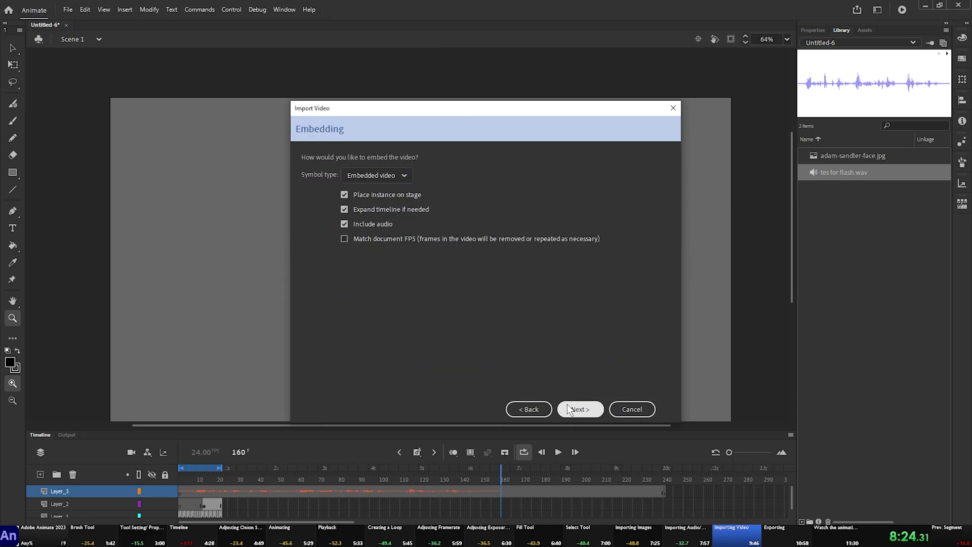
left_click(569, 409)
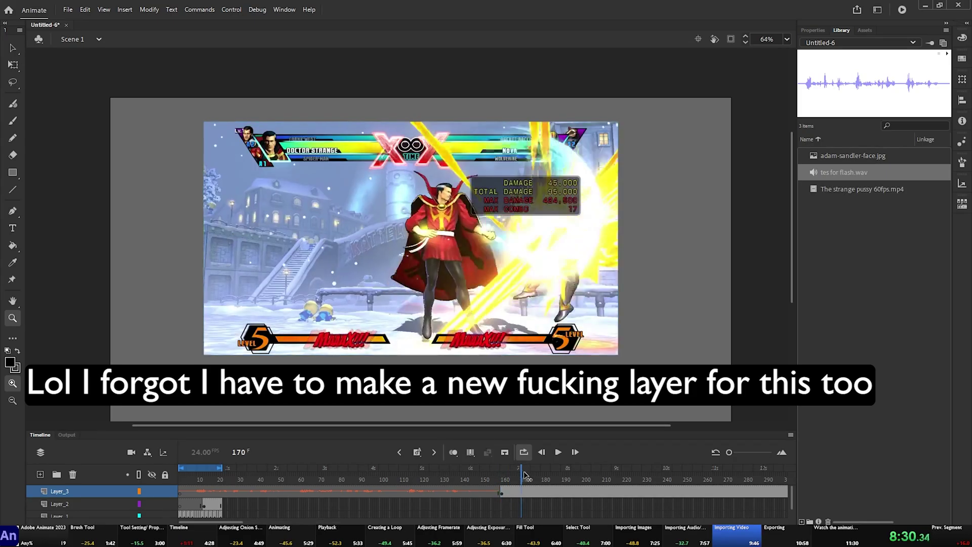
Scrub the video, then show the Layer_3 sound properties, leaving Repeat unchanged.
mouse_move(499, 472)
left_mouse_down()
mouse_move(593, 475)
mouse_move(340, 480)
left_mouse_up()
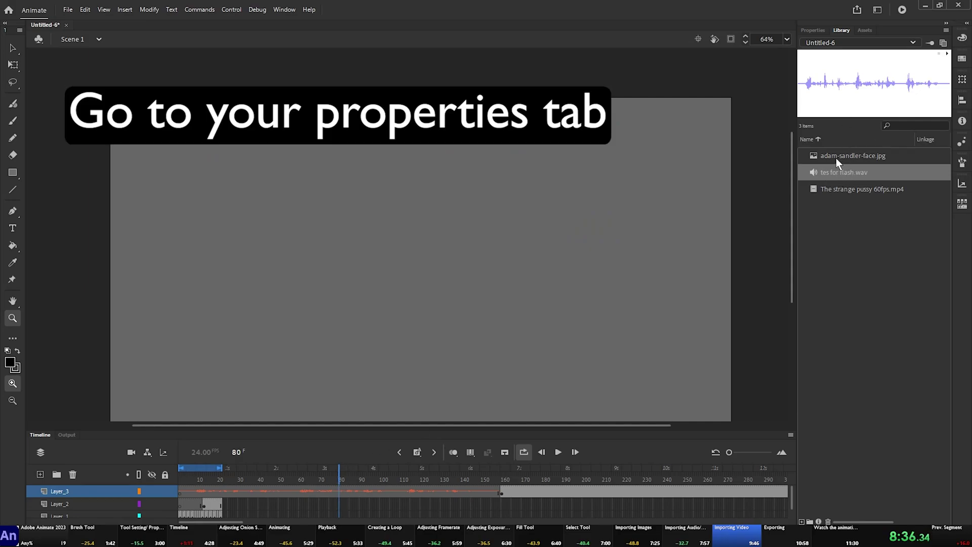
left_click(814, 30)
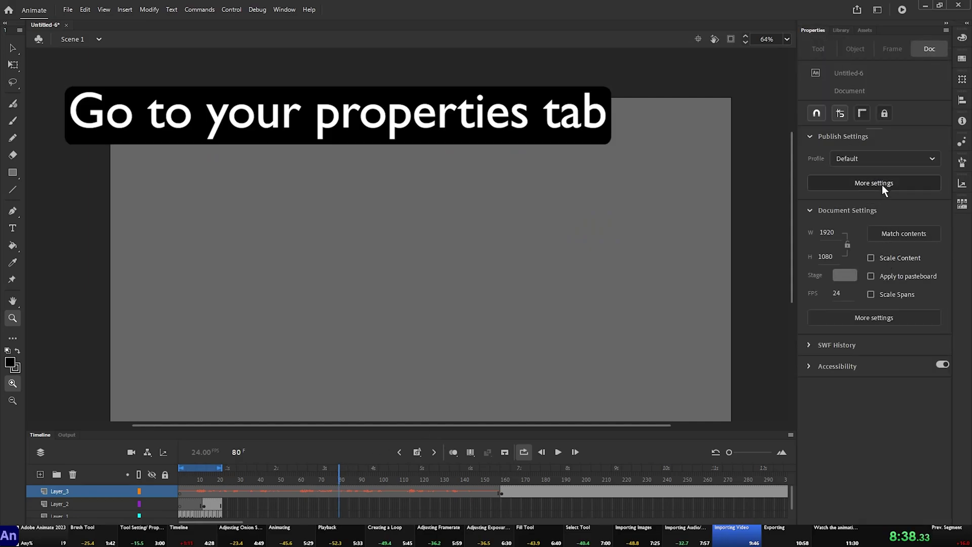
left_click(279, 491)
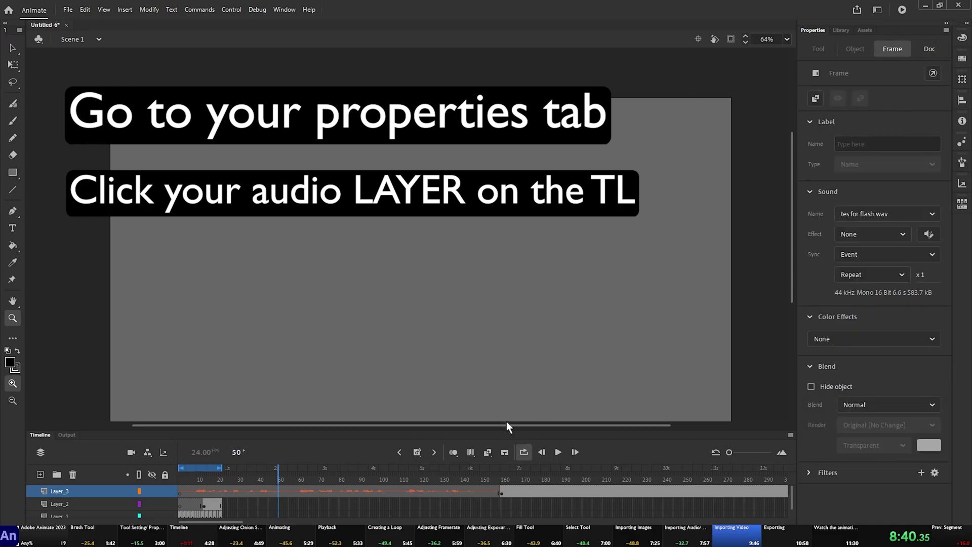
left_click(864, 274)
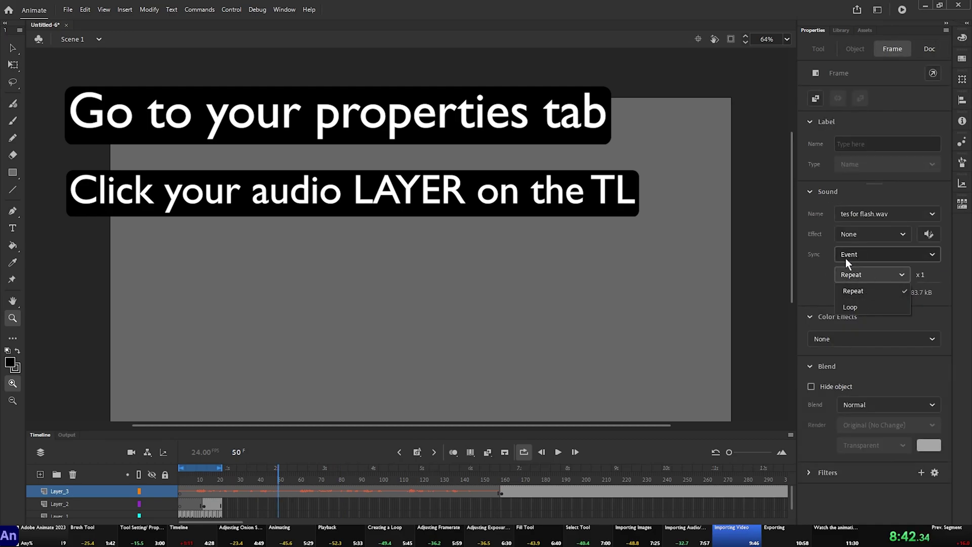
left_click(858, 288)
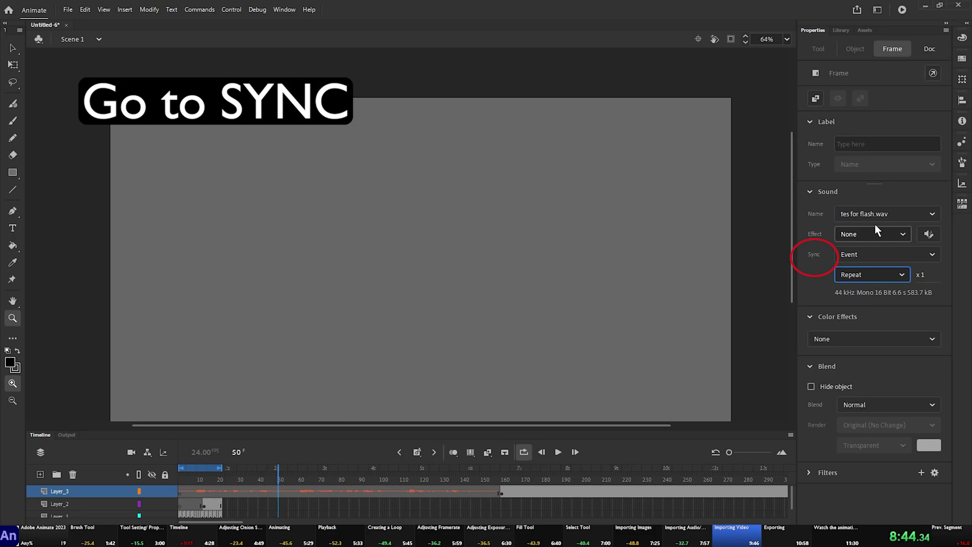
Change the sound Sync from Event to Stream and move the playhead to frame 91.
left_click(882, 255)
left_click(873, 317)
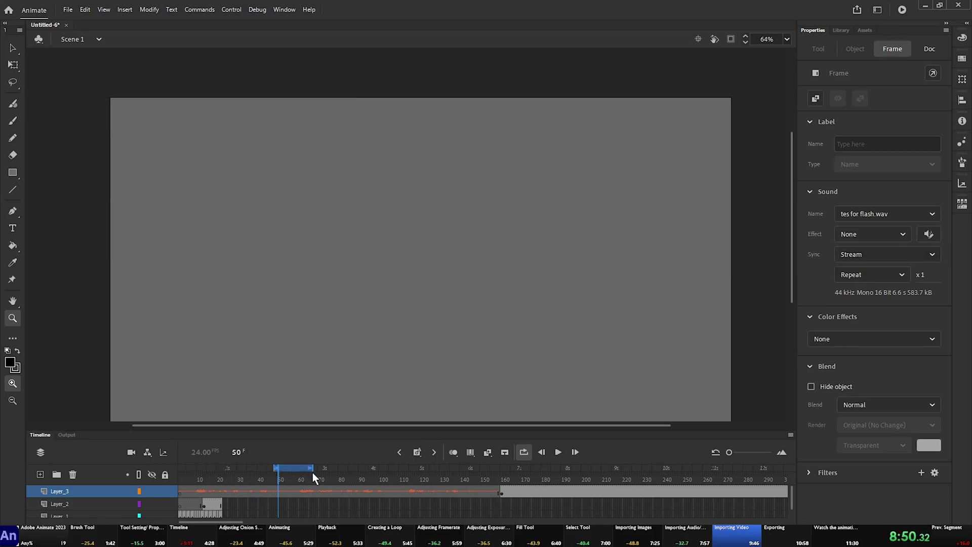
left_click_drag(312, 475, 362, 479)
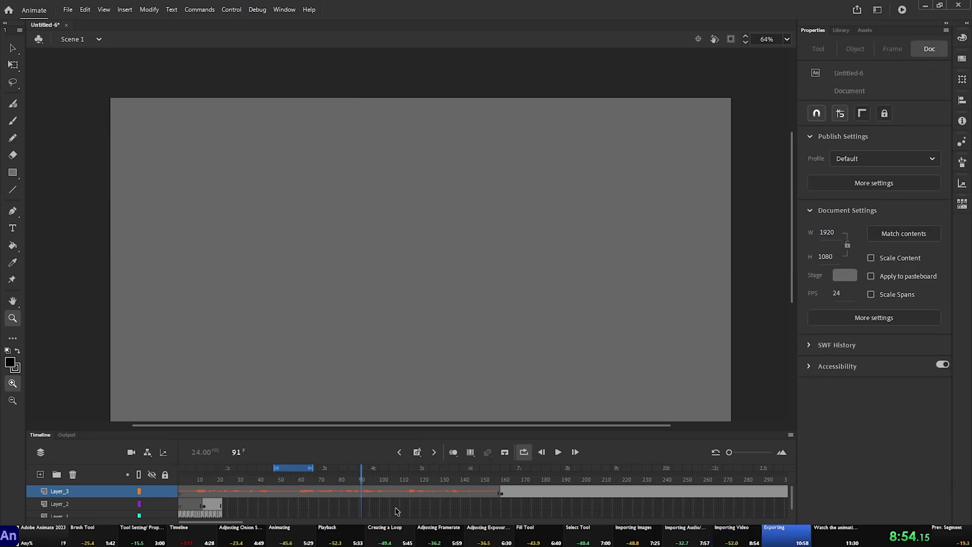
Export the animation via Export Video/Media in QuickTime format.
left_click(67, 11)
mouse_move(114, 169)
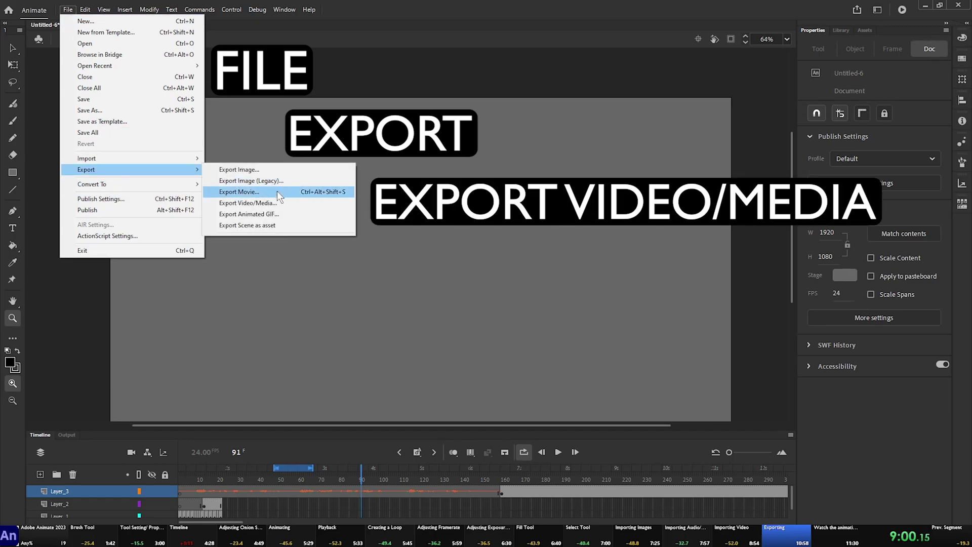
left_click(277, 204)
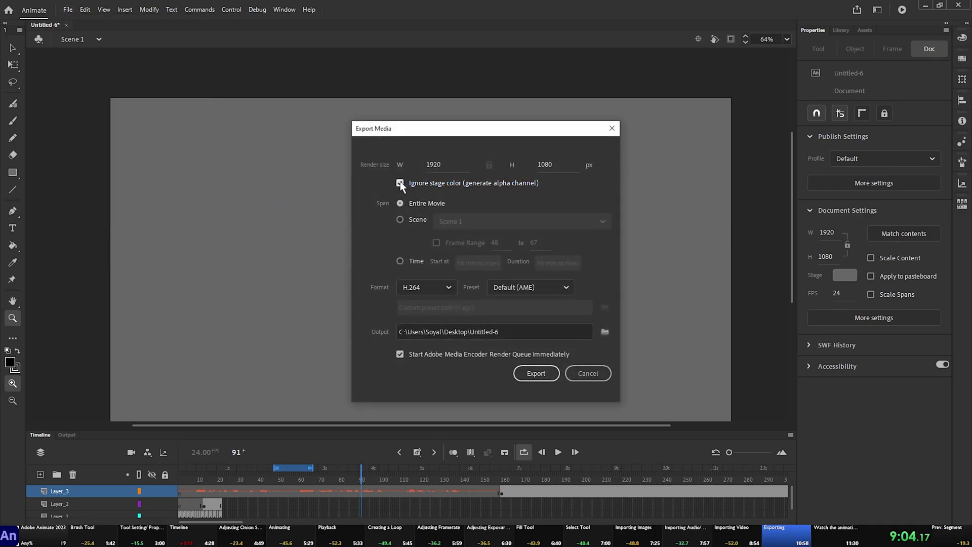
left_click(450, 289)
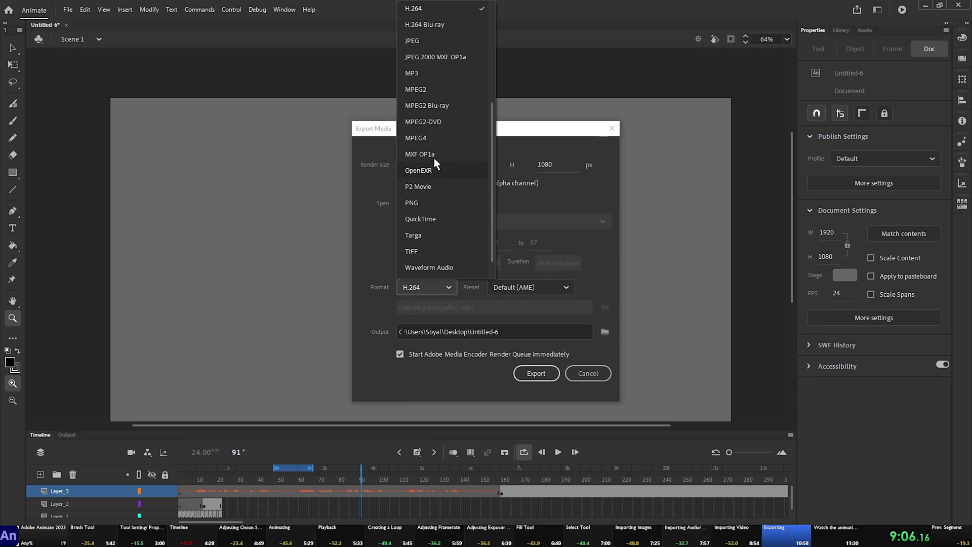
left_click(448, 219)
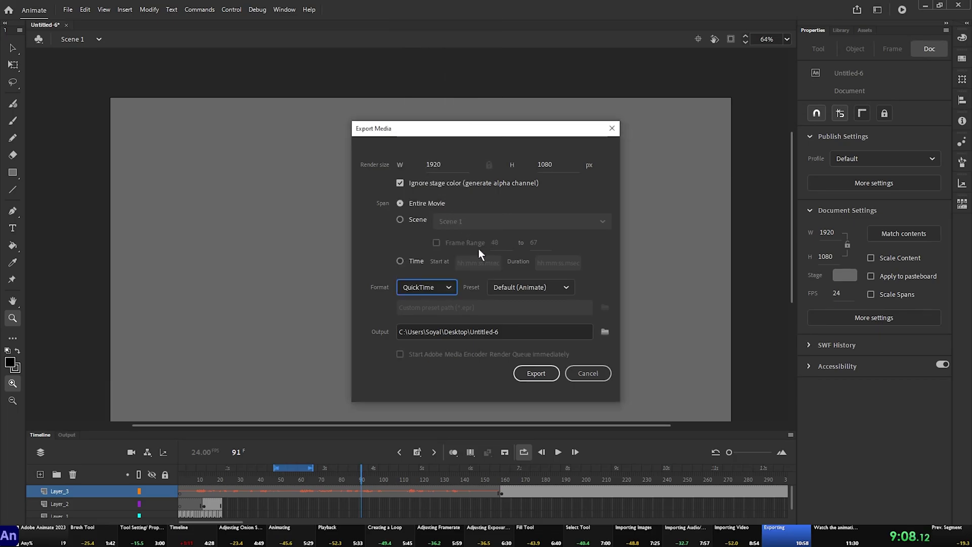
left_click(534, 375)
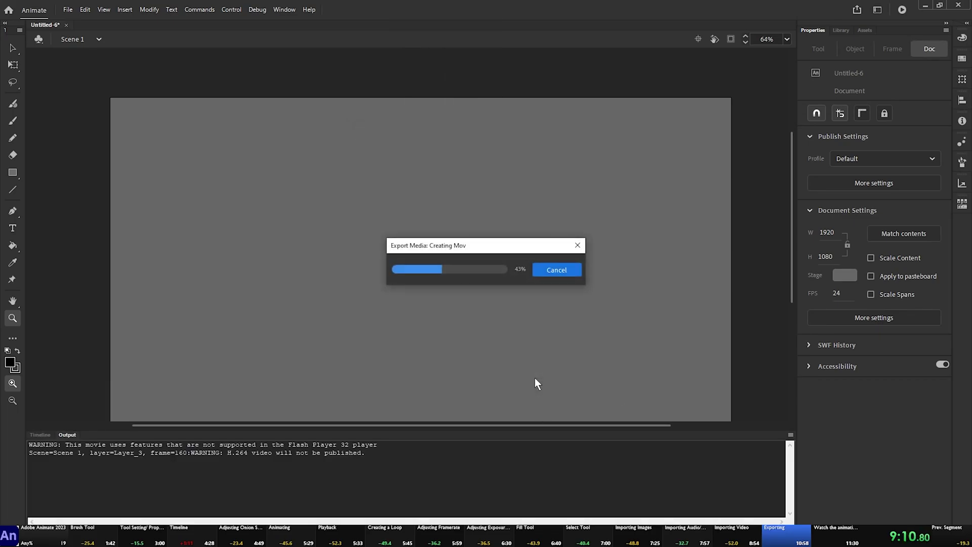